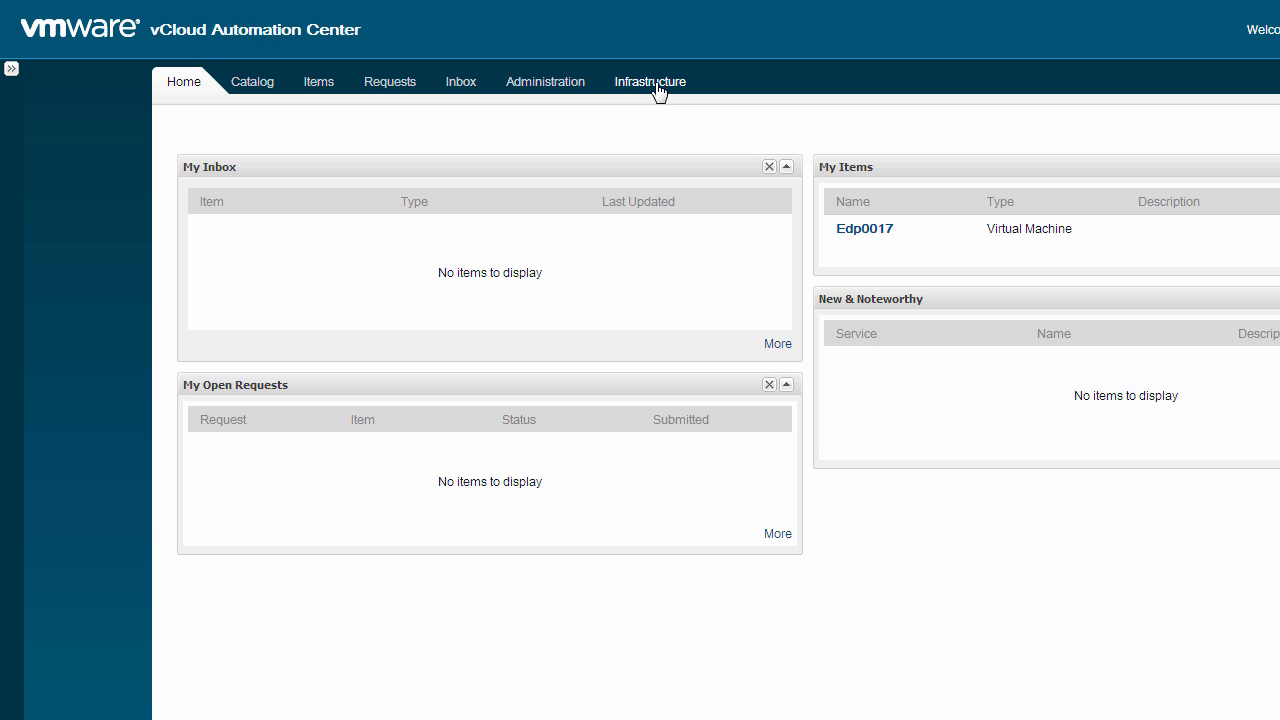
Go to the infrastructure blueprints and start a new virtual blueprint for vSphere (vCenter)
{"action": "left_click", "coordinate": [652, 83]}
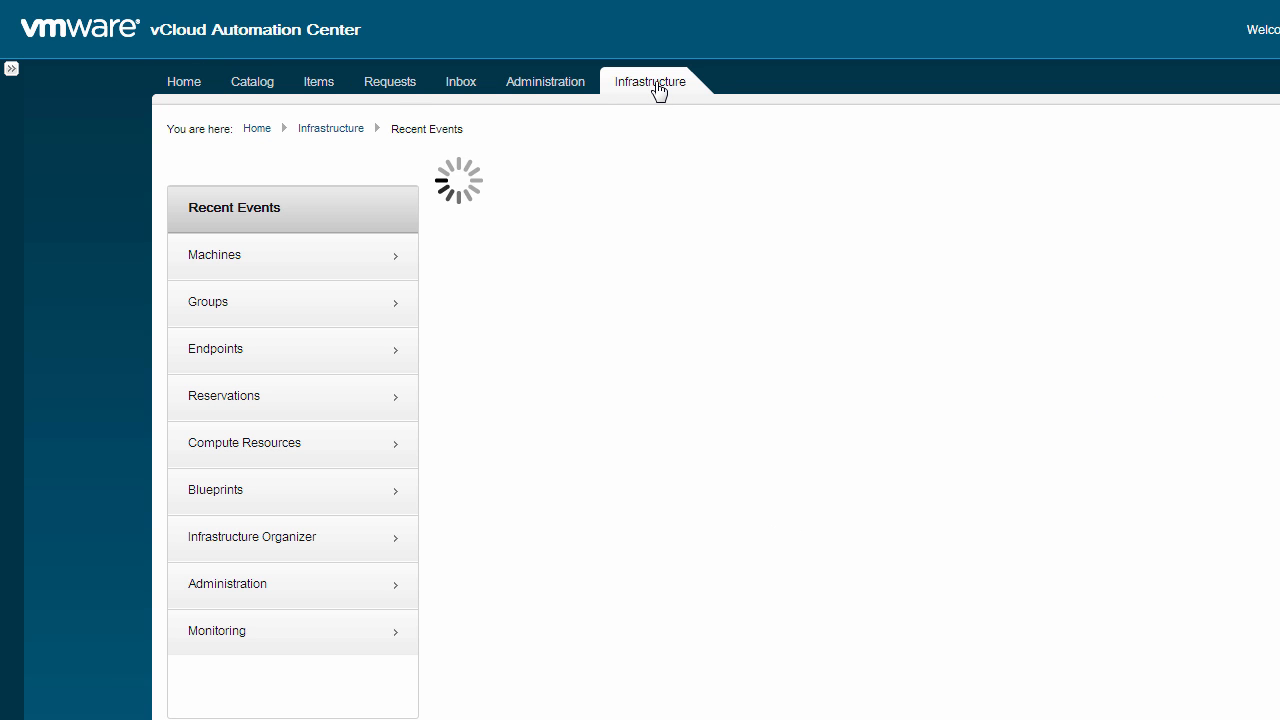
{"action": "left_click", "coordinate": [247, 497]}
{"action": "left_click", "coordinate": [296, 263]}
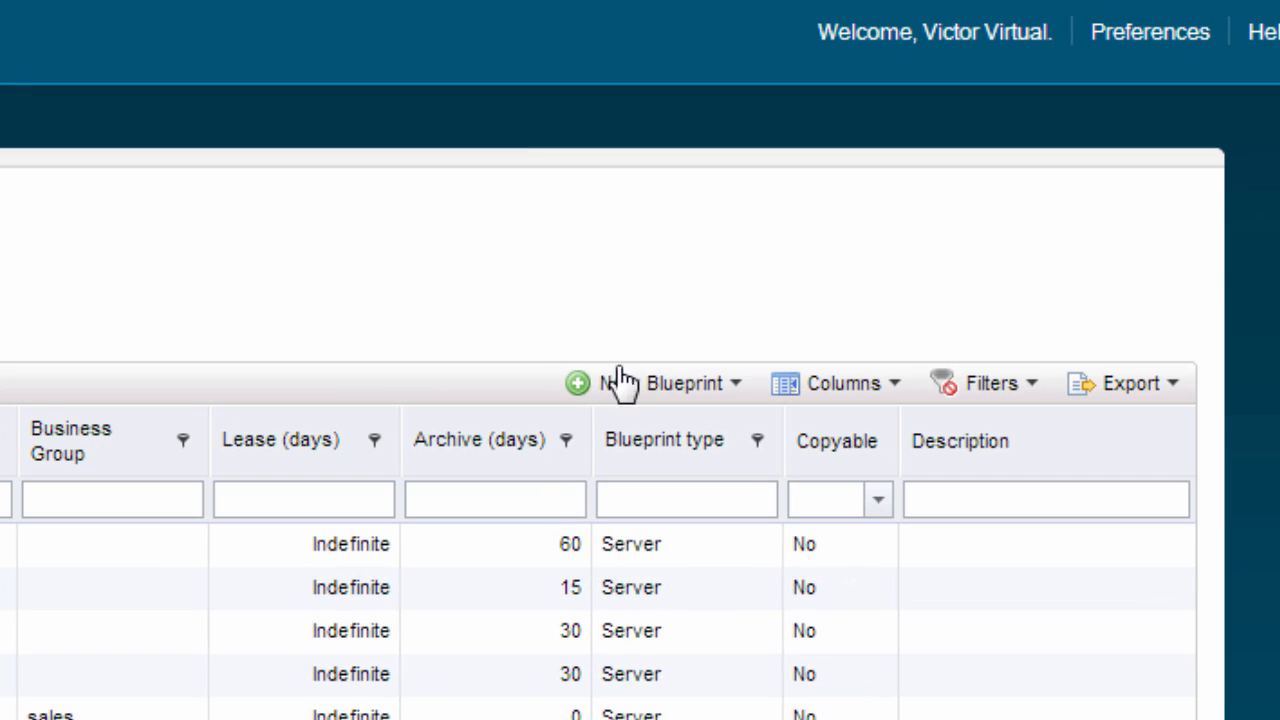
{"action": "left_click", "coordinate": [1160, 224]}
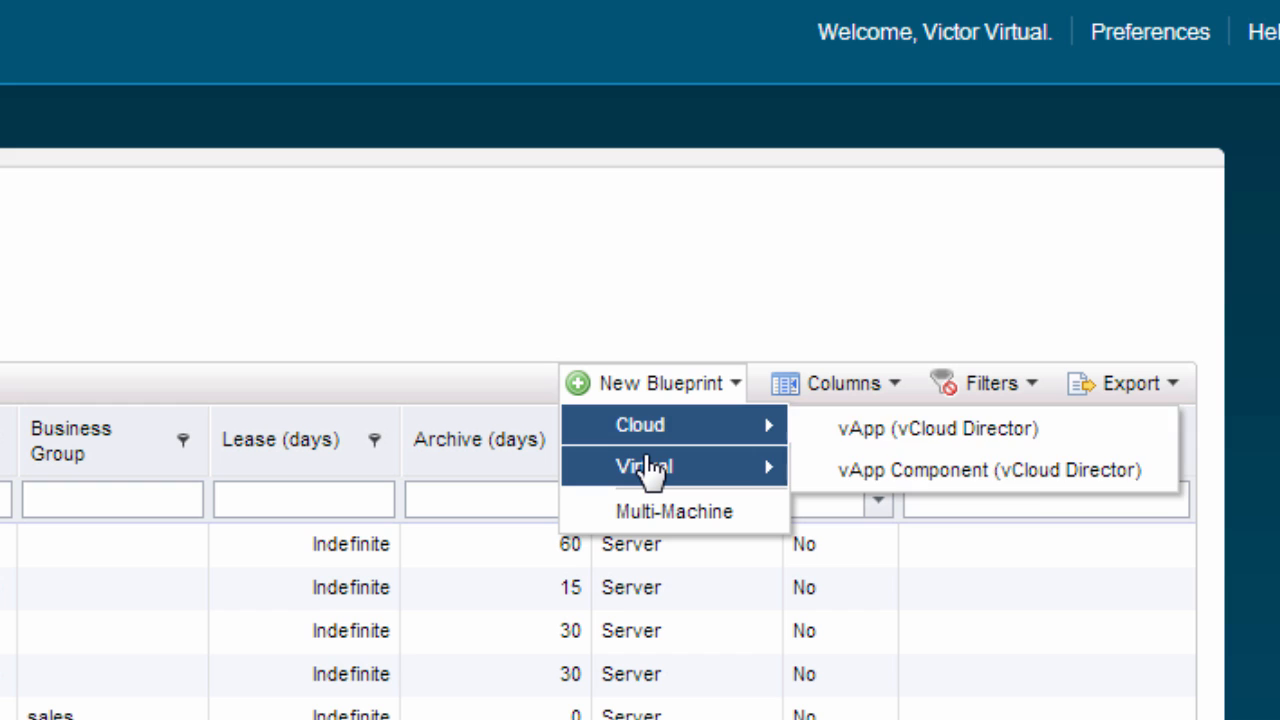
{"action": "mouse_move", "coordinate": [650, 470]}
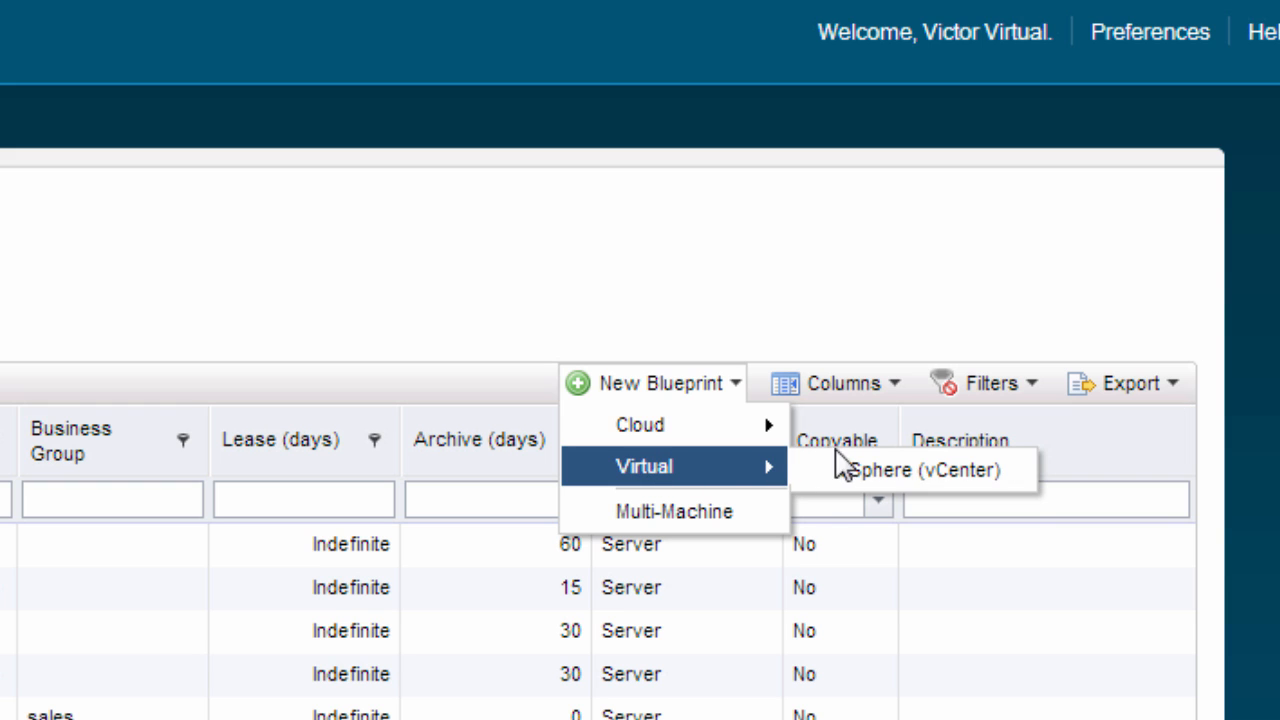
{"action": "left_click", "coordinate": [870, 472]}
Name the blueprint "Linux Web Server ( UNPROTECTED )" and describe it as "A Linux Web Server with out EMC Data Protection"
{"action": "type", "text": "Linux"}
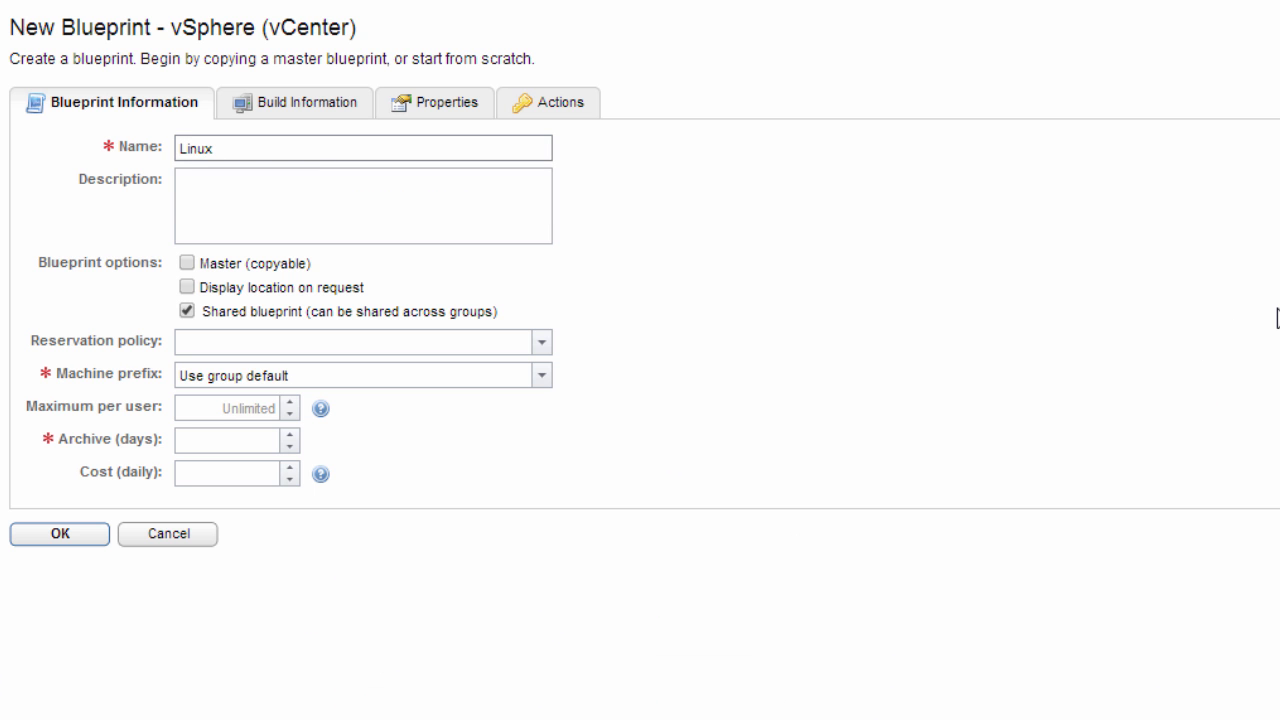
{"action": "type", "text": " Web Server ( UNPROTECTED )"}
{"action": "key", "text": "Tab"}
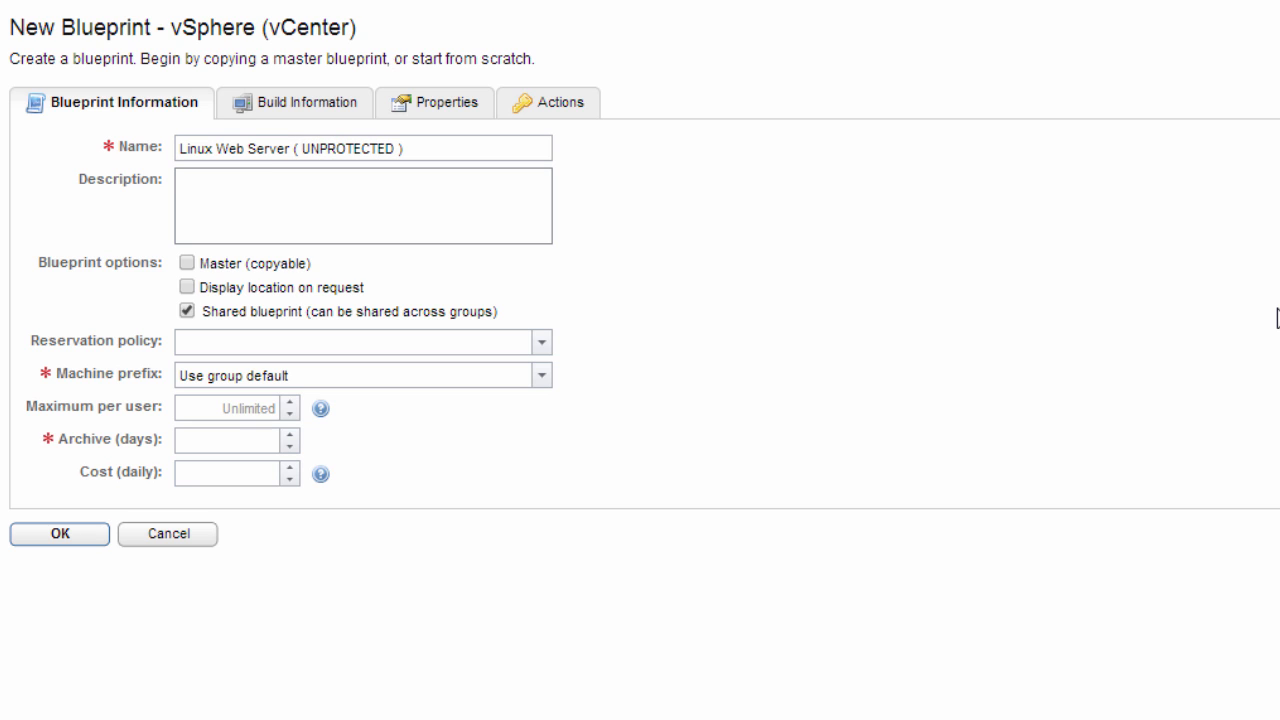
{"action": "type", "text": "A Linux Web Server with out EMC Data Protection"}
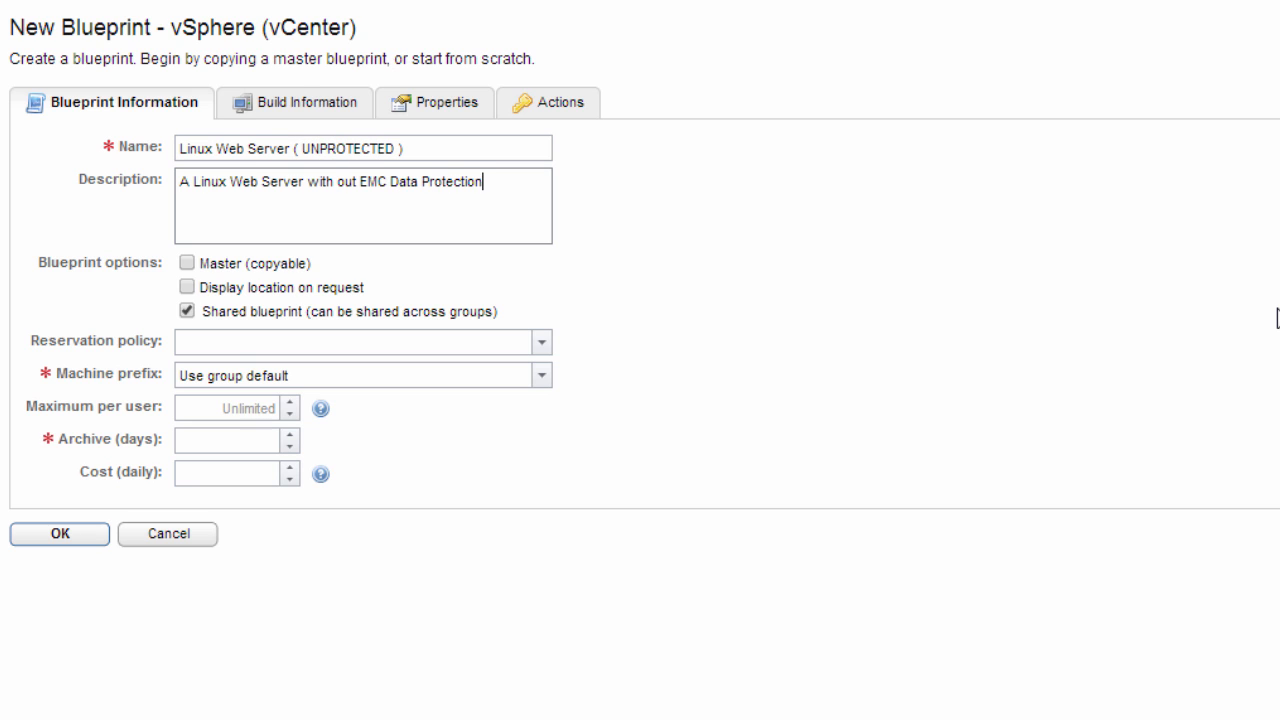
Set the build action to Clone with the CloneWorkflow, cloning from the Linux Web Server template on the vCenter endpoint
{"action": "left_click", "coordinate": [303, 97]}
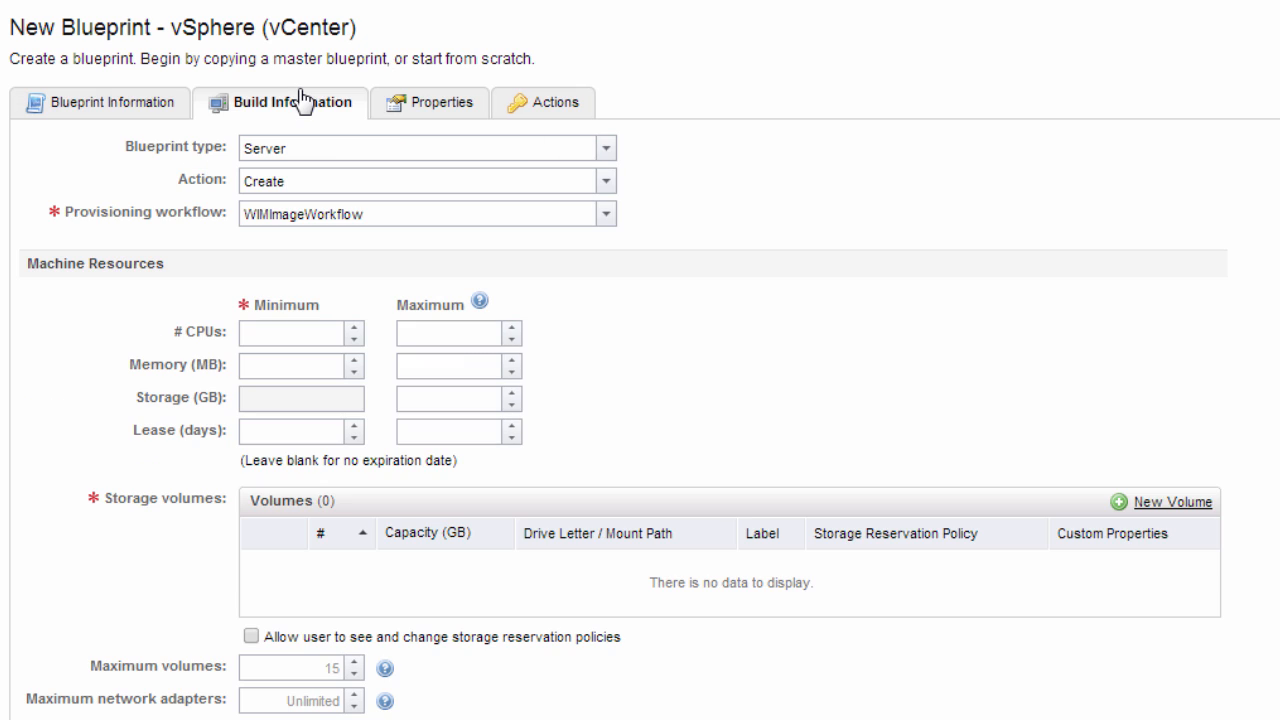
{"action": "left_click", "coordinate": [603, 181]}
{"action": "left_click", "coordinate": [490, 240]}
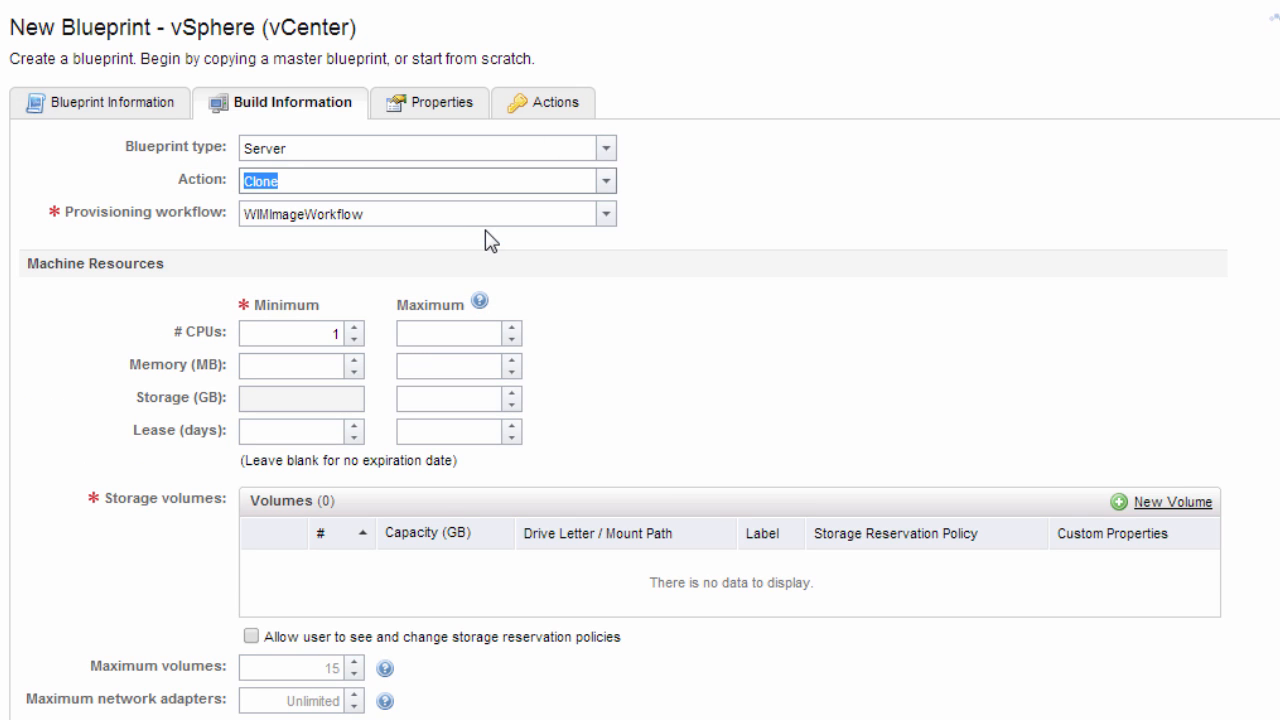
{"action": "left_click", "coordinate": [605, 214]}
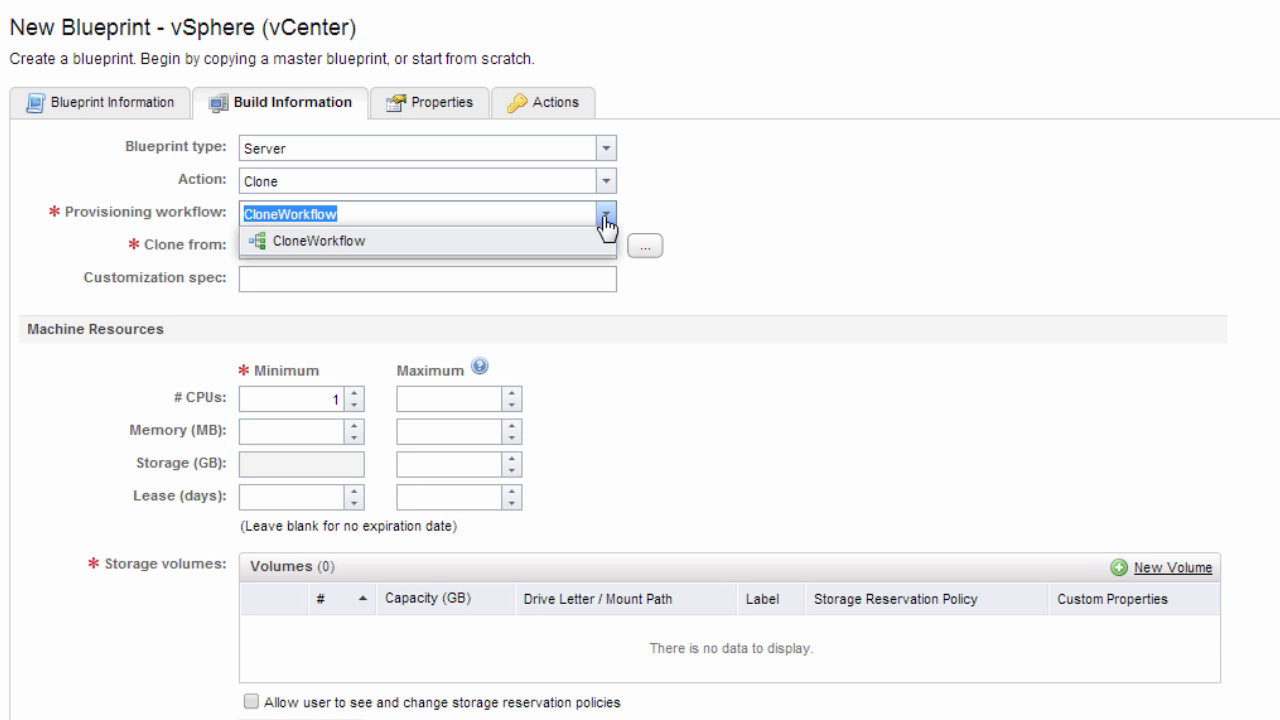
{"action": "left_click", "coordinate": [641, 247]}
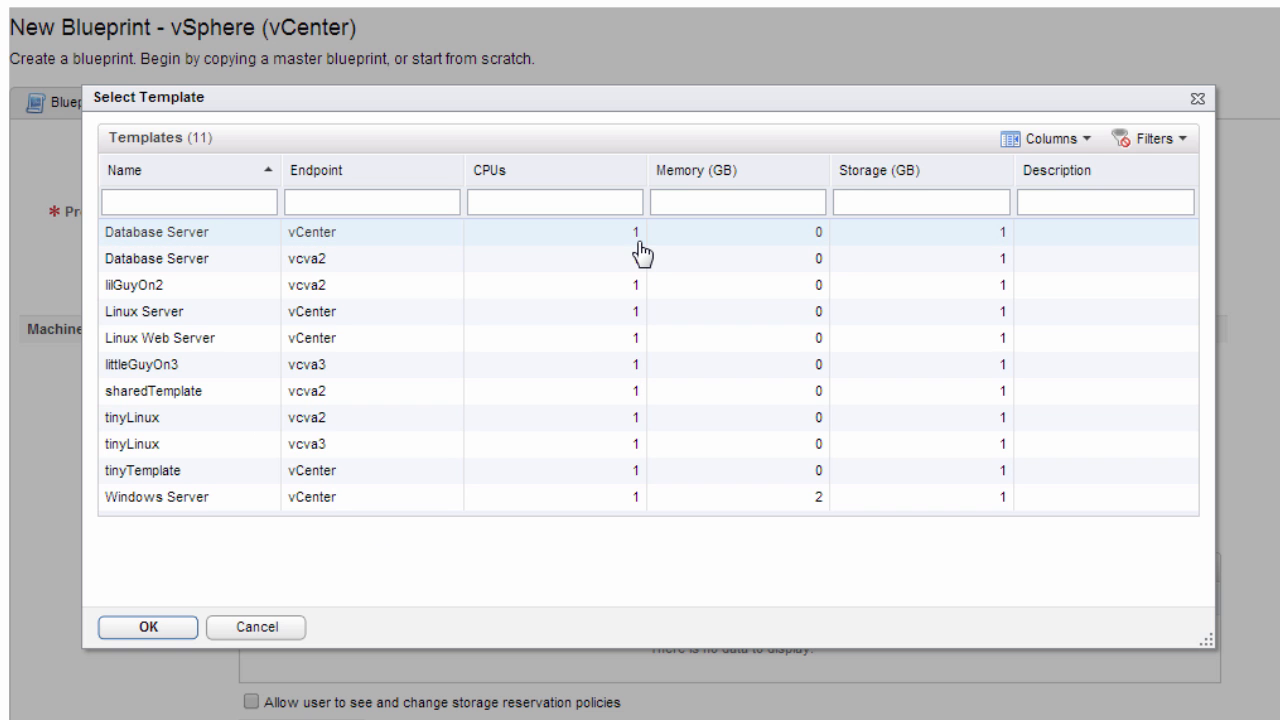
{"action": "left_click", "coordinate": [610, 243]}
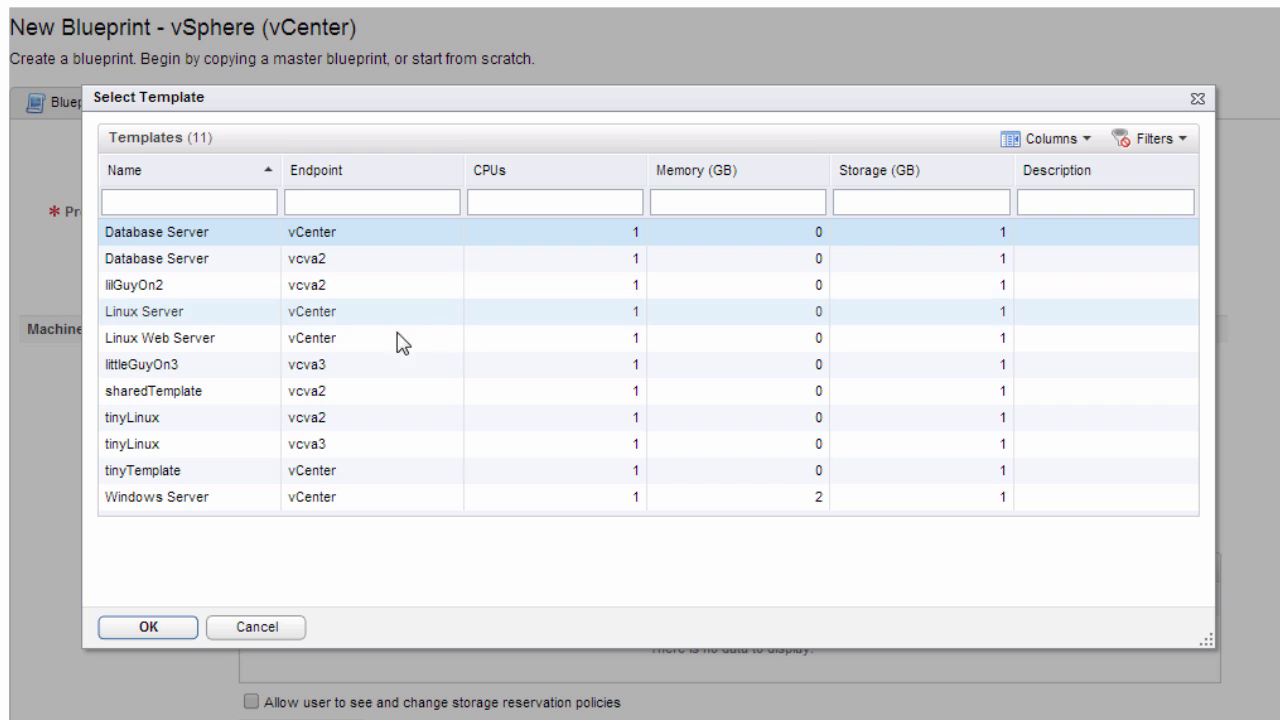
{"action": "left_click", "coordinate": [162, 340]}
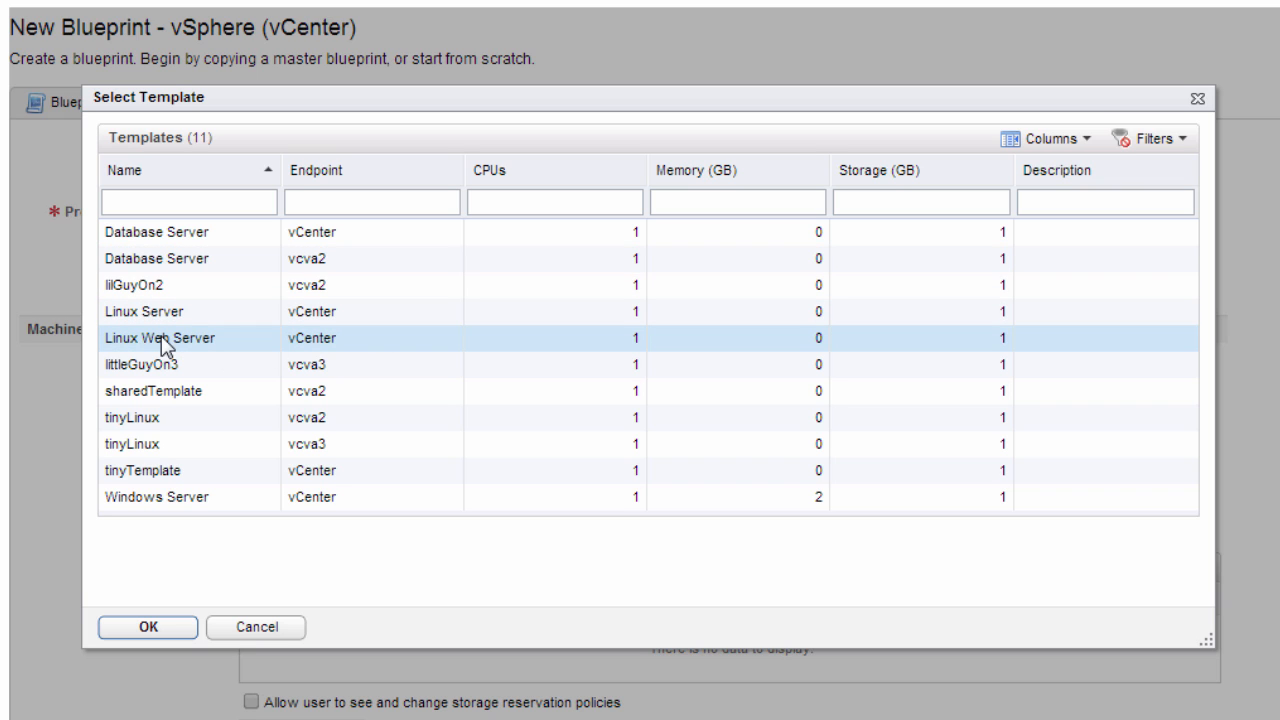
{"action": "left_click", "coordinate": [152, 627]}
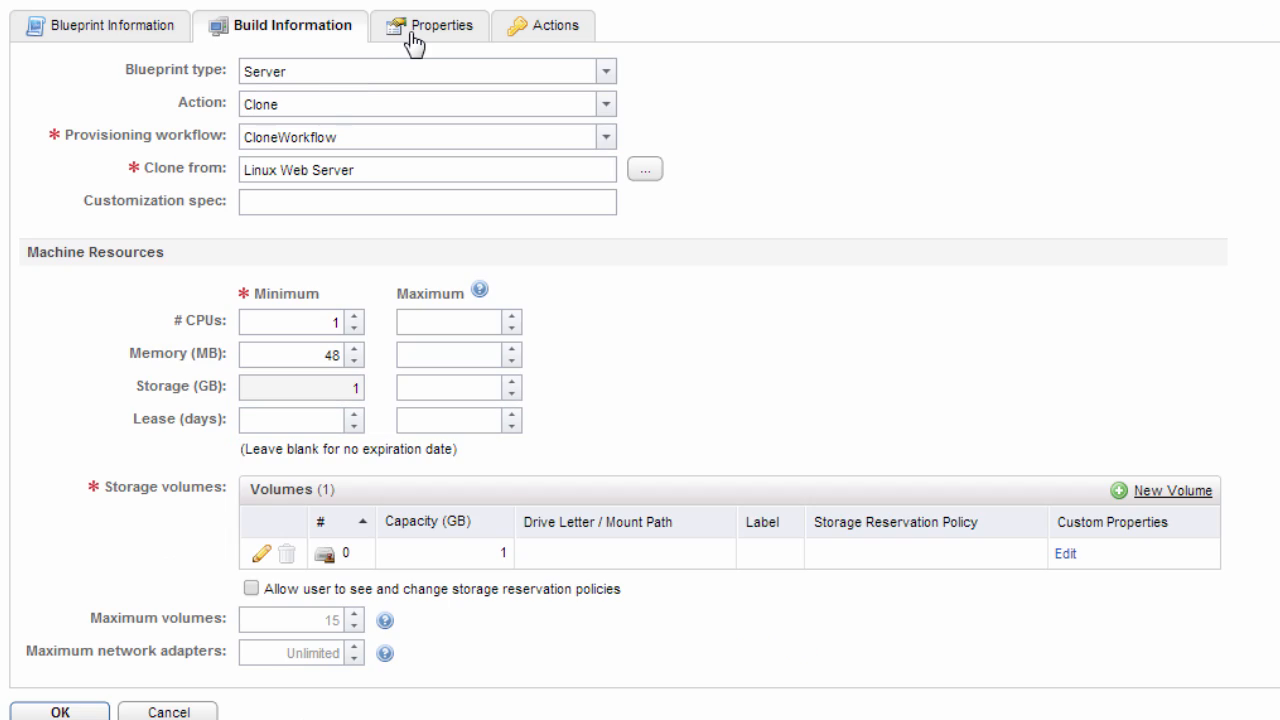
Disable the VMRC, RDP or SSH, and VDI connection operations, disallow snapshots, and save the blueprint
{"action": "left_click", "coordinate": [417, 40]}
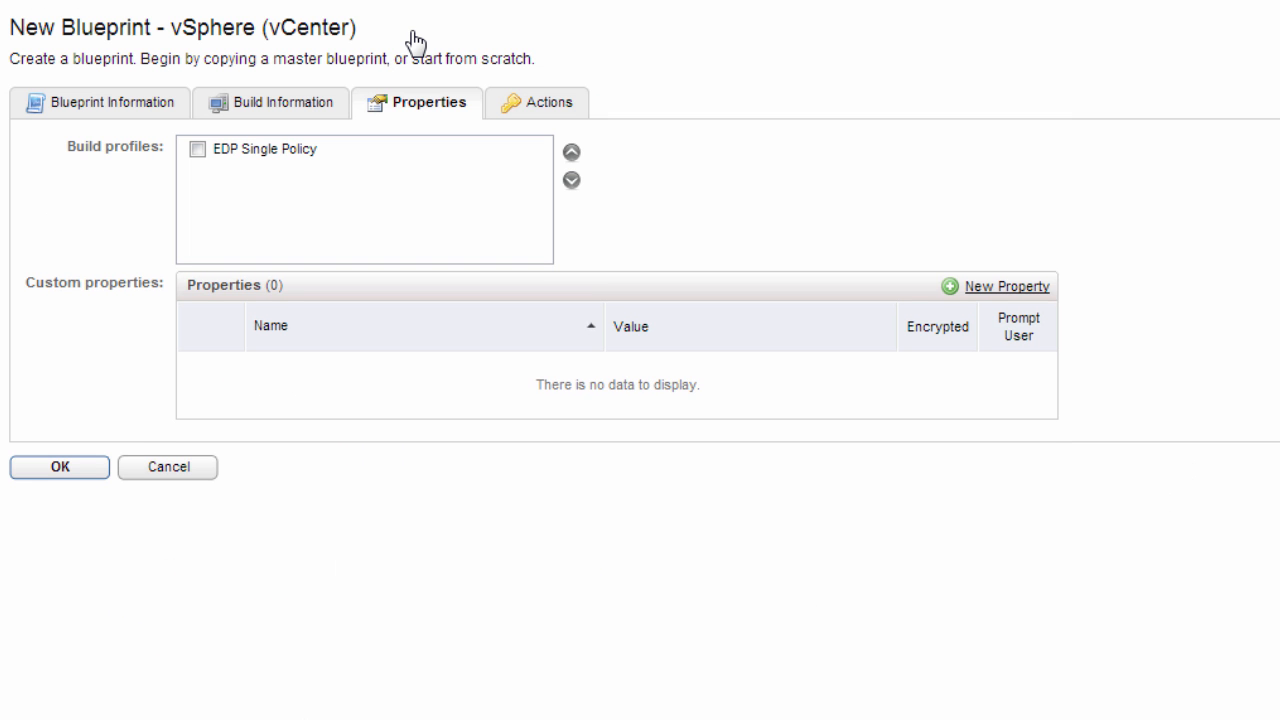
{"action": "left_click", "coordinate": [518, 102]}
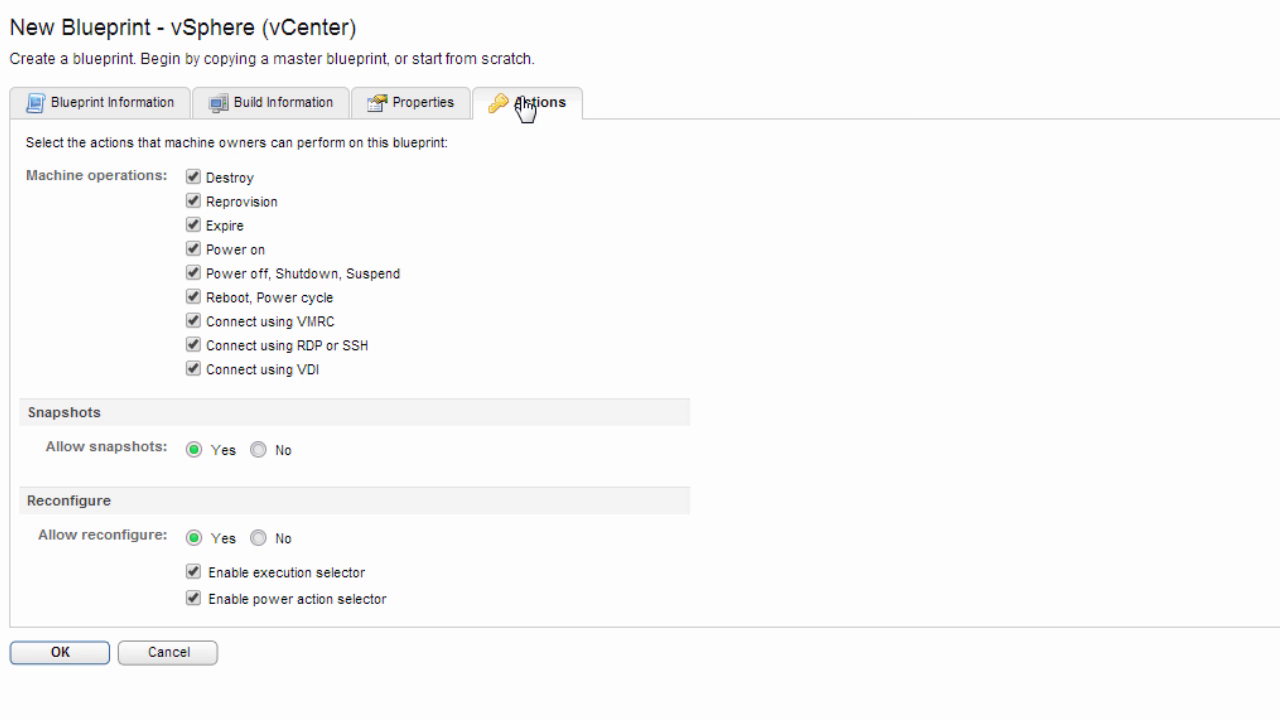
{"action": "left_click", "coordinate": [193, 321]}
{"action": "left_click", "coordinate": [193, 345]}
{"action": "left_click", "coordinate": [193, 369]}
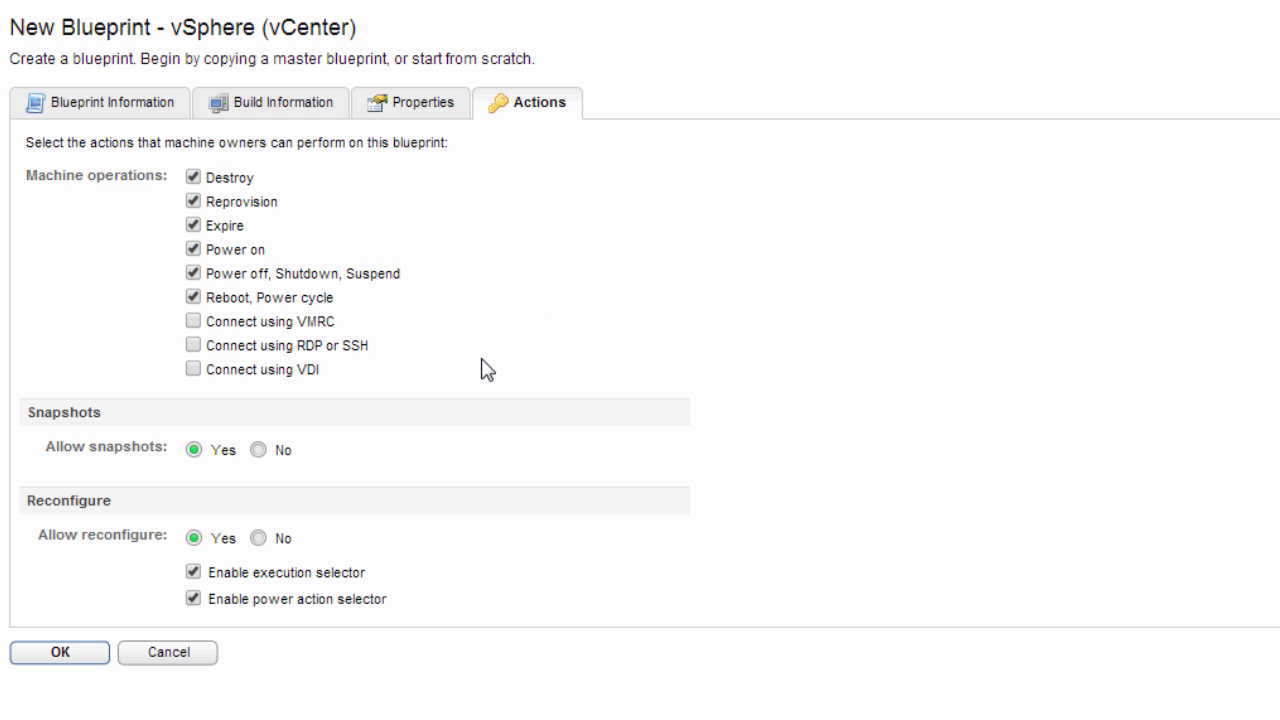
{"action": "left_click", "coordinate": [258, 450]}
{"action": "left_click", "coordinate": [79, 665]}
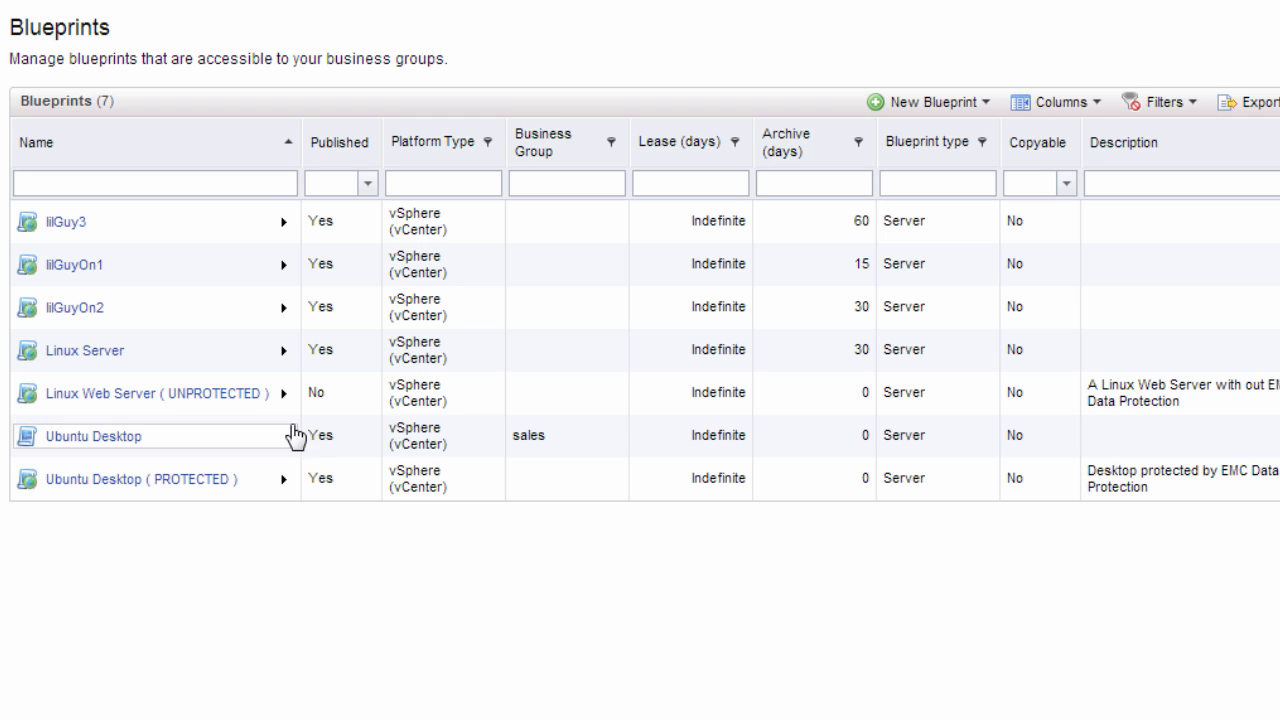
Publish the Linux Web Server ( UNPROTECTED ) blueprint and confirm the publication
{"action": "left_click", "coordinate": [283, 394]}
{"action": "left_click", "coordinate": [347, 430]}
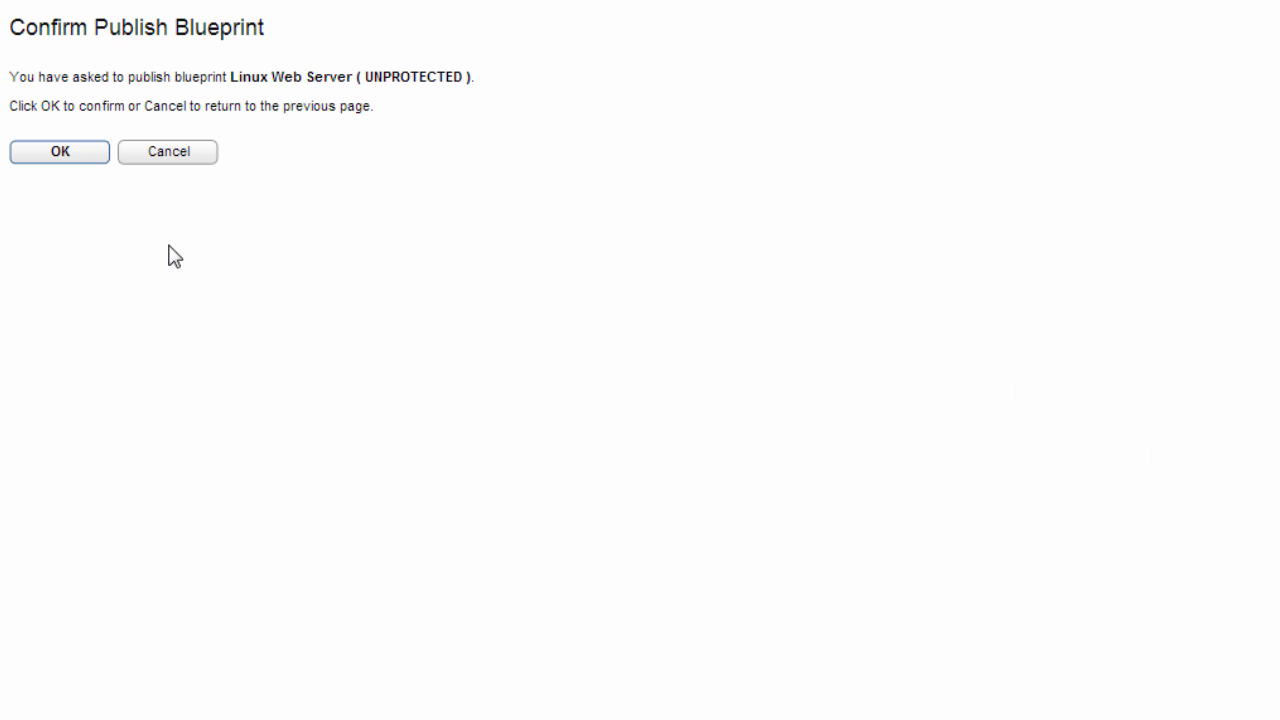
{"action": "left_click", "coordinate": [78, 160]}
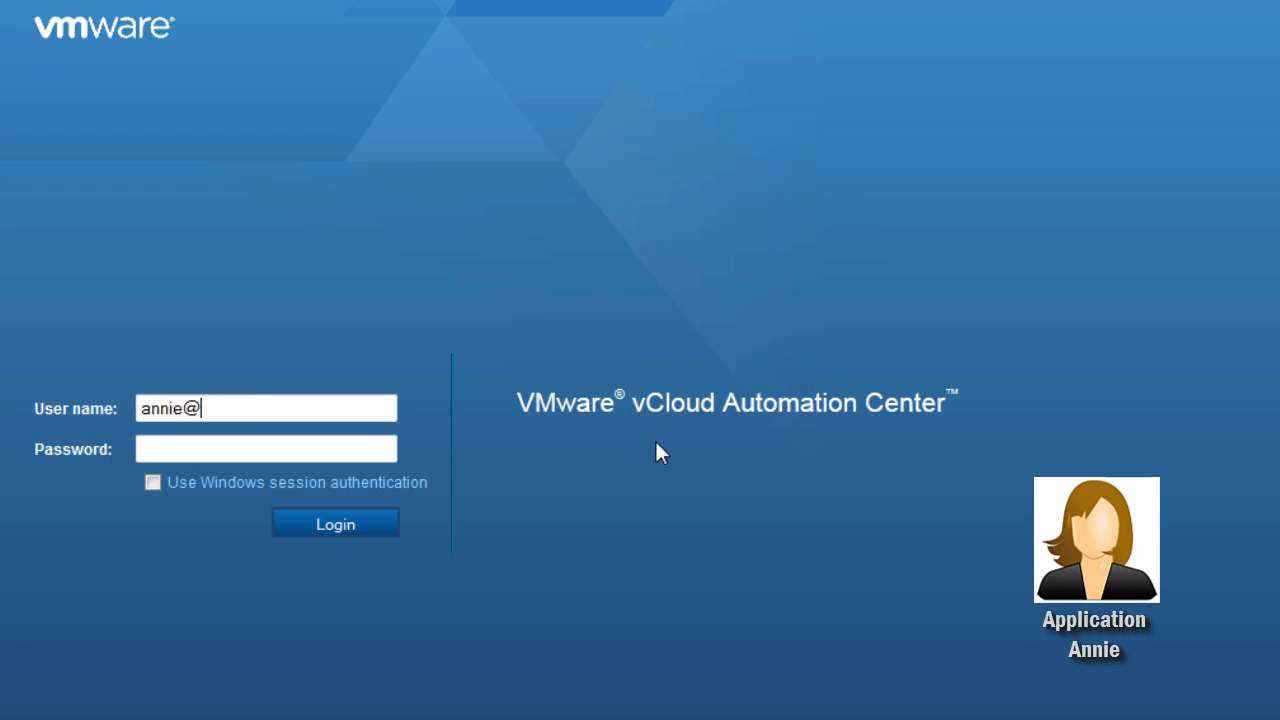
Log in as the application user with the account's user name and password
{"action": "type", "text": "m"}
{"action": "key", "text": "Tab"}
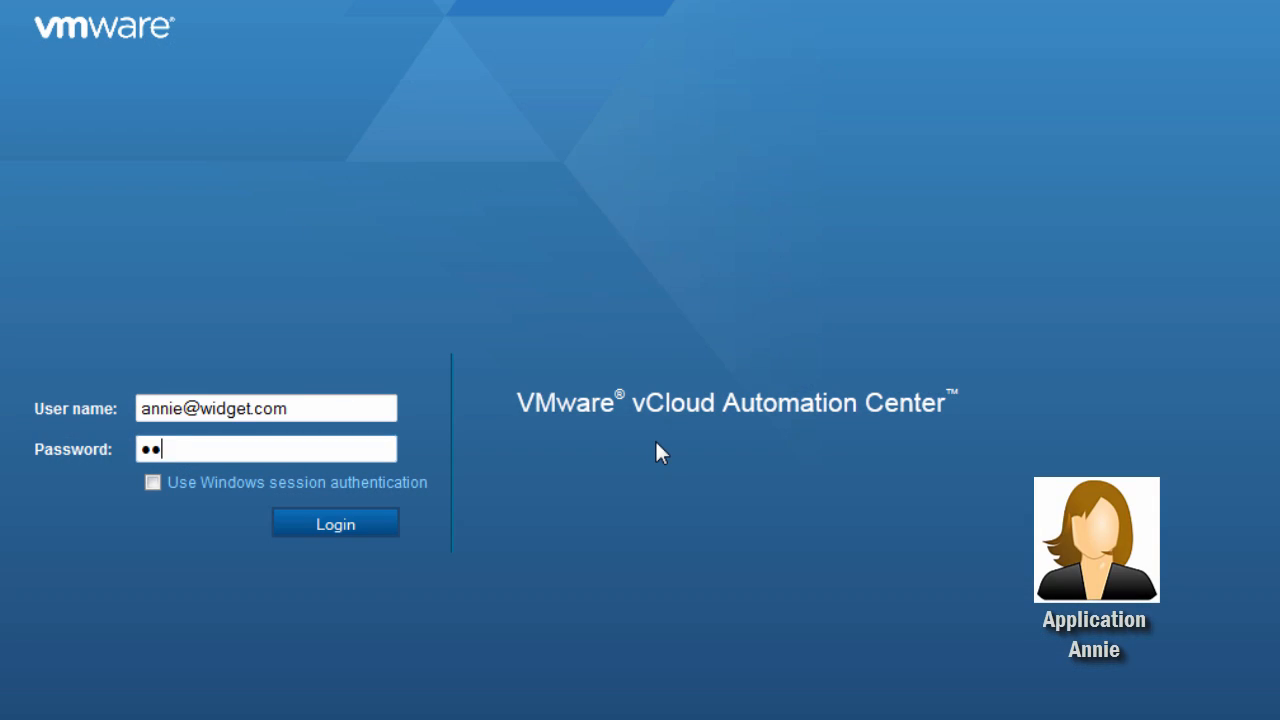
{"action": "type", "text": "••••••••"}
{"action": "key", "text": "Return"}
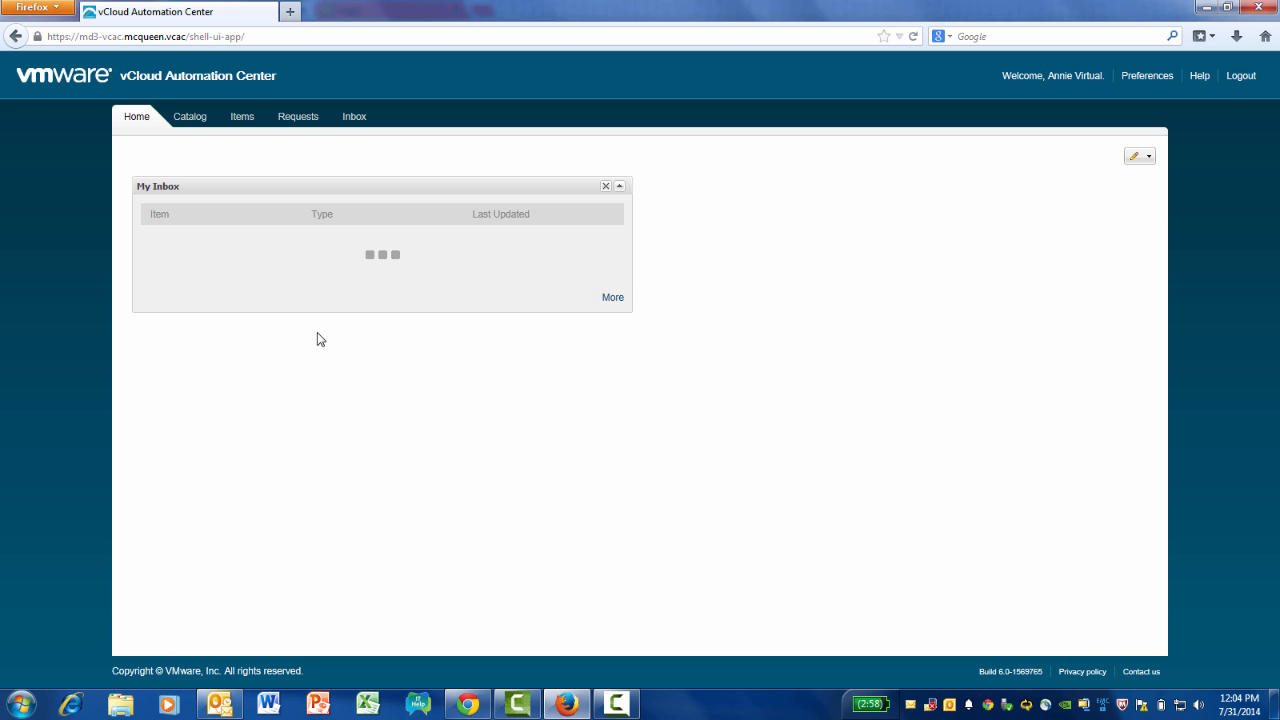
Request the Linux Web Server ( UNPROTECTED ) from the catalog and open the available actions for the newly provisioned machine
{"action": "left_click", "coordinate": [190, 116]}
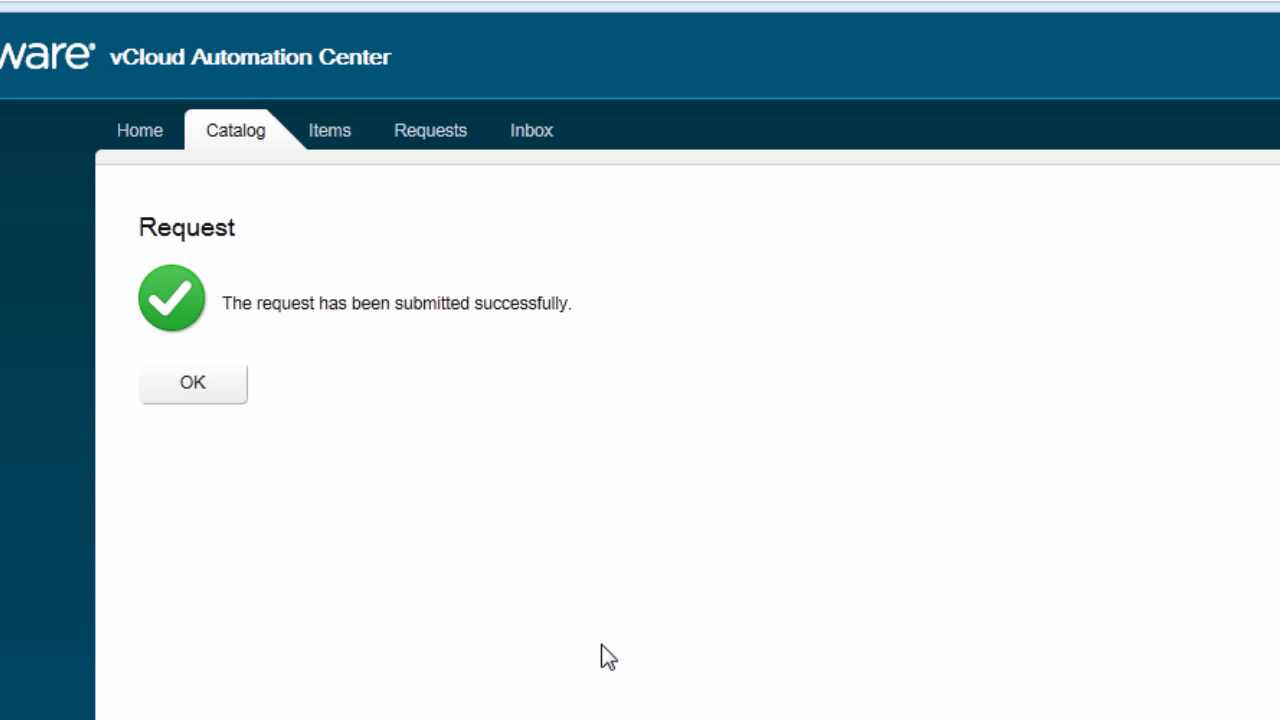
{"action": "left_click", "coordinate": [175, 388]}
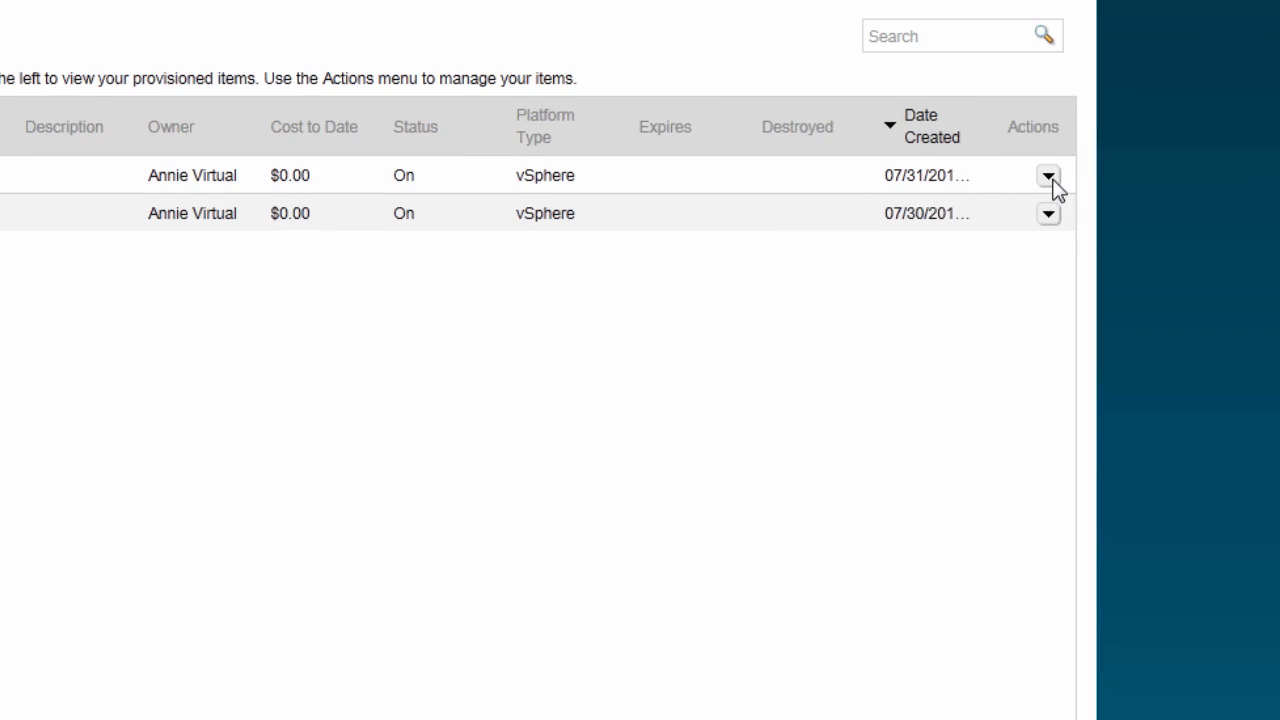
{"action": "left_click", "coordinate": [1160, 194]}
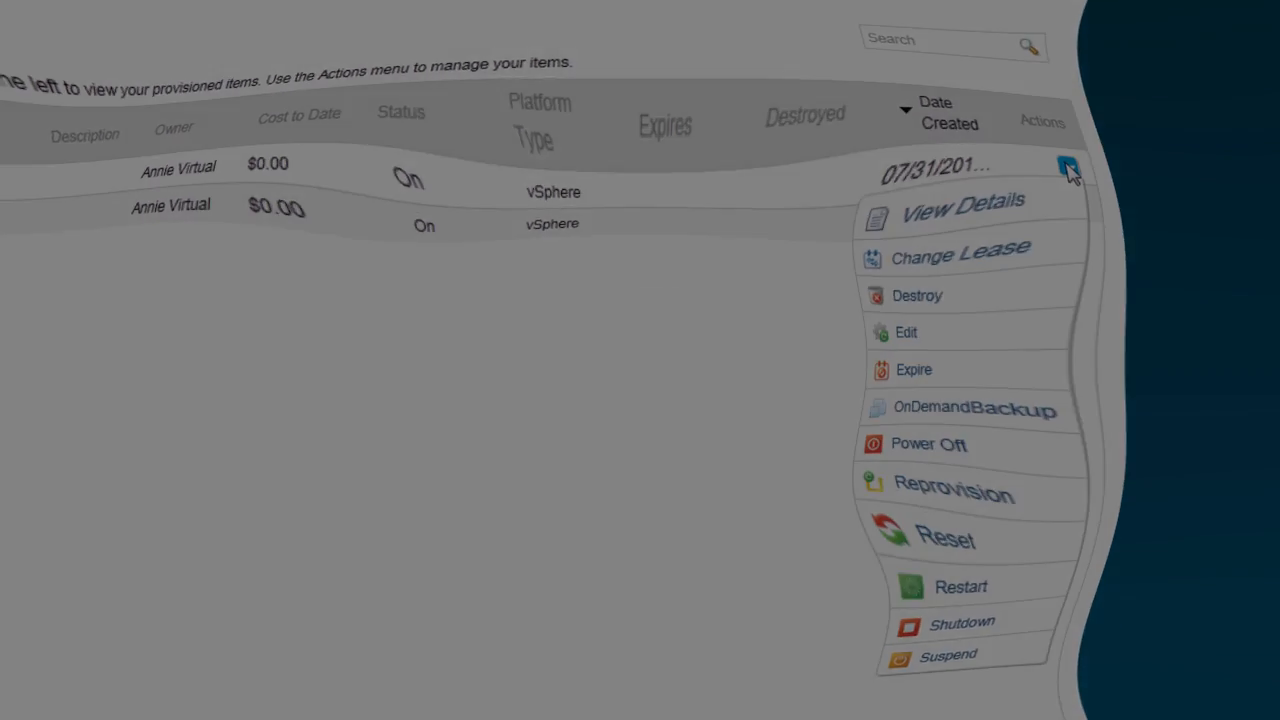
Enter the virtualization administrator's user name and account password to log in
{"action": "key", "text": "Tab"}
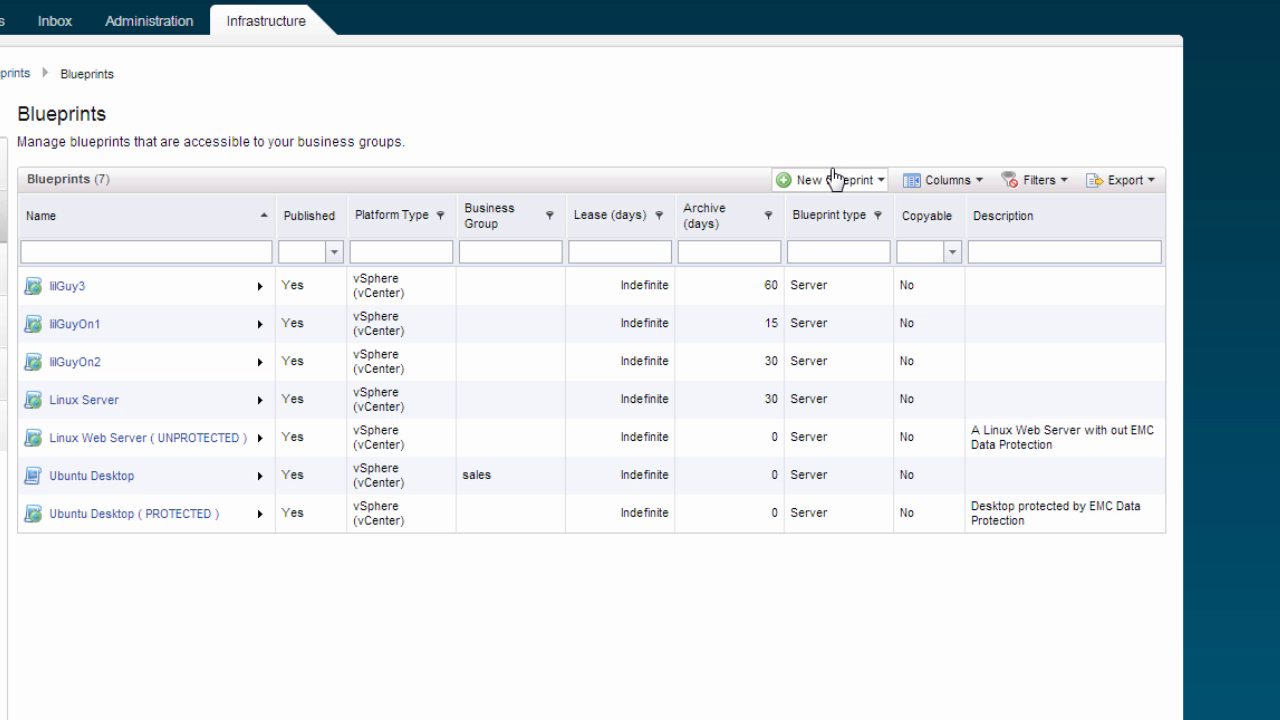
Start another new virtual blueprint for vSphere (vCenter)
{"action": "left_click", "coordinate": [834, 176]}
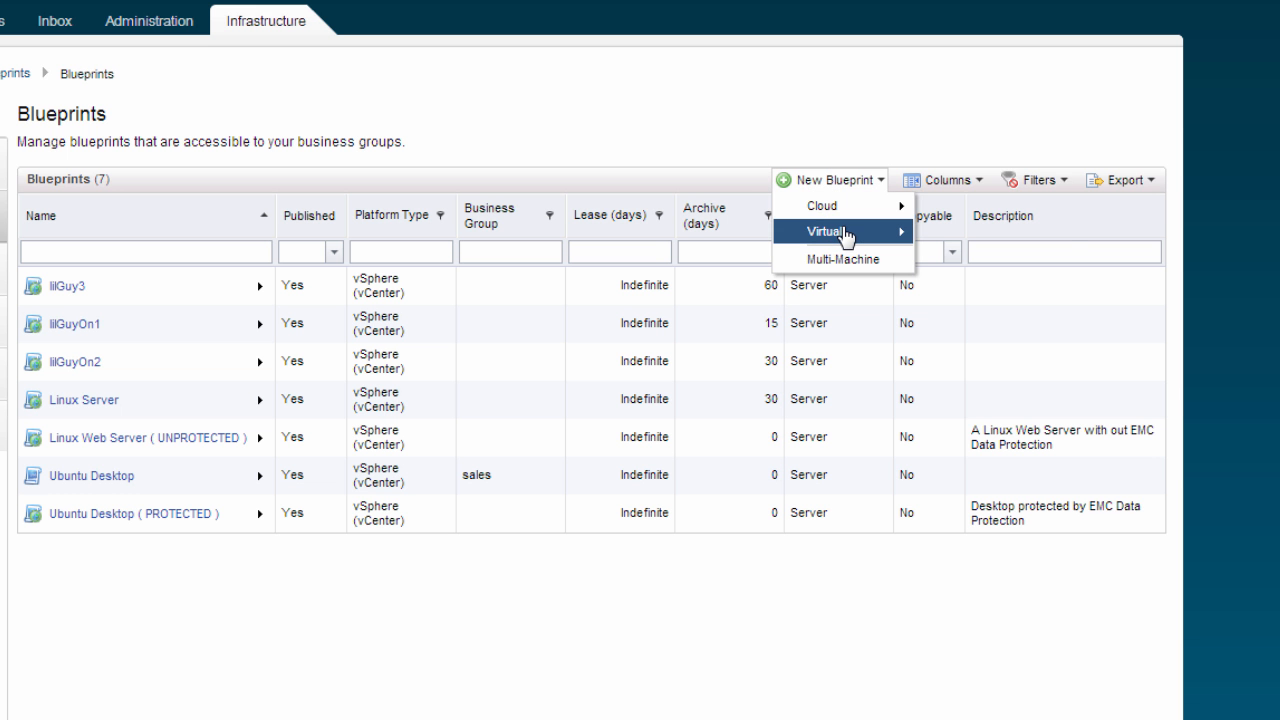
{"action": "mouse_move", "coordinate": [845, 233]}
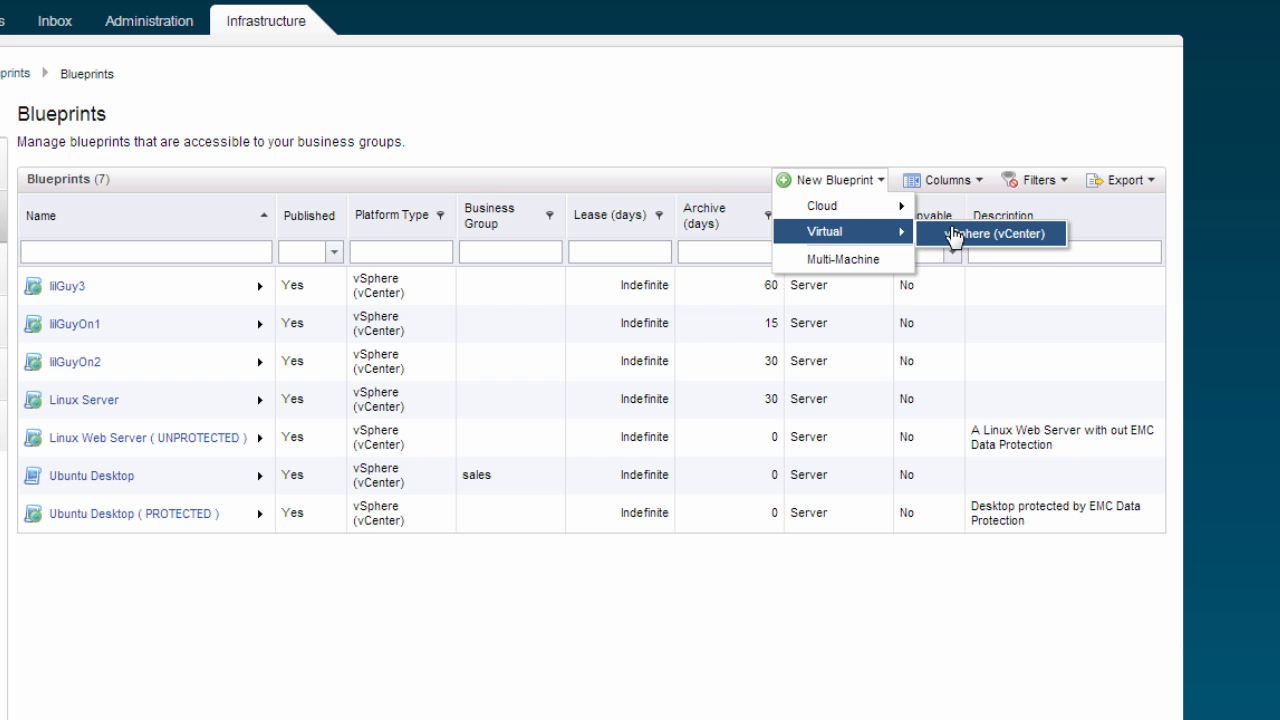
{"action": "left_click", "coordinate": [953, 234]}
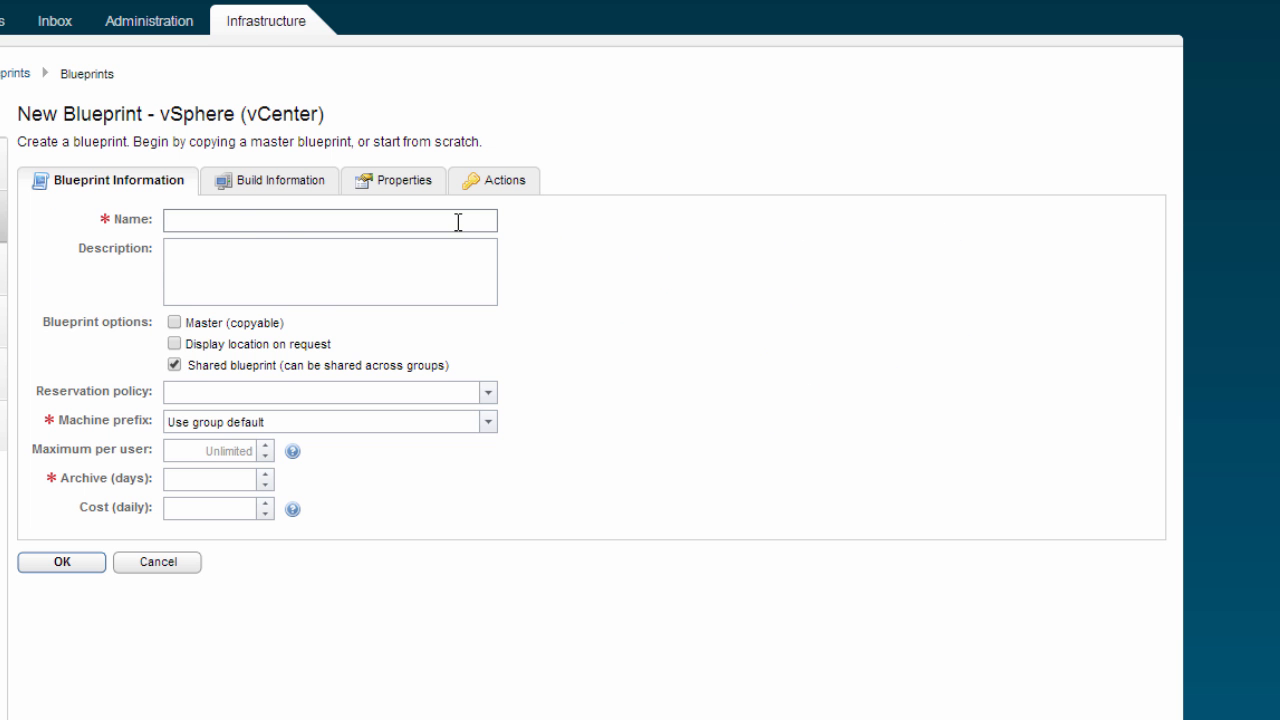
Name the blueprint "Linux Web Server ( PROTECTED )" and describe it as "Linux Web Server with EMC Data Protection"
{"action": "left_click", "coordinate": [458, 222]}
{"action": "type", "text": "Linux Web Server ( "}
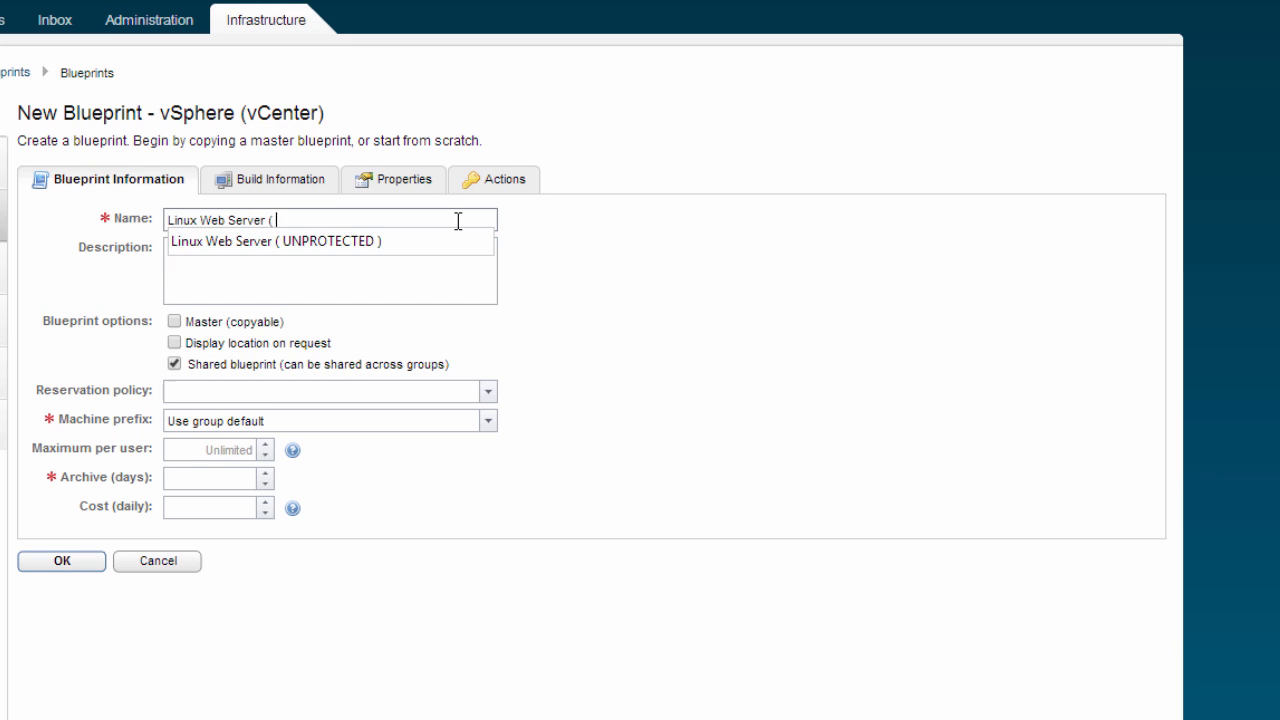
{"action": "type", "text": "PROTECTED )"}
{"action": "key", "text": "Tab"}
{"action": "type", "text": "Li"}
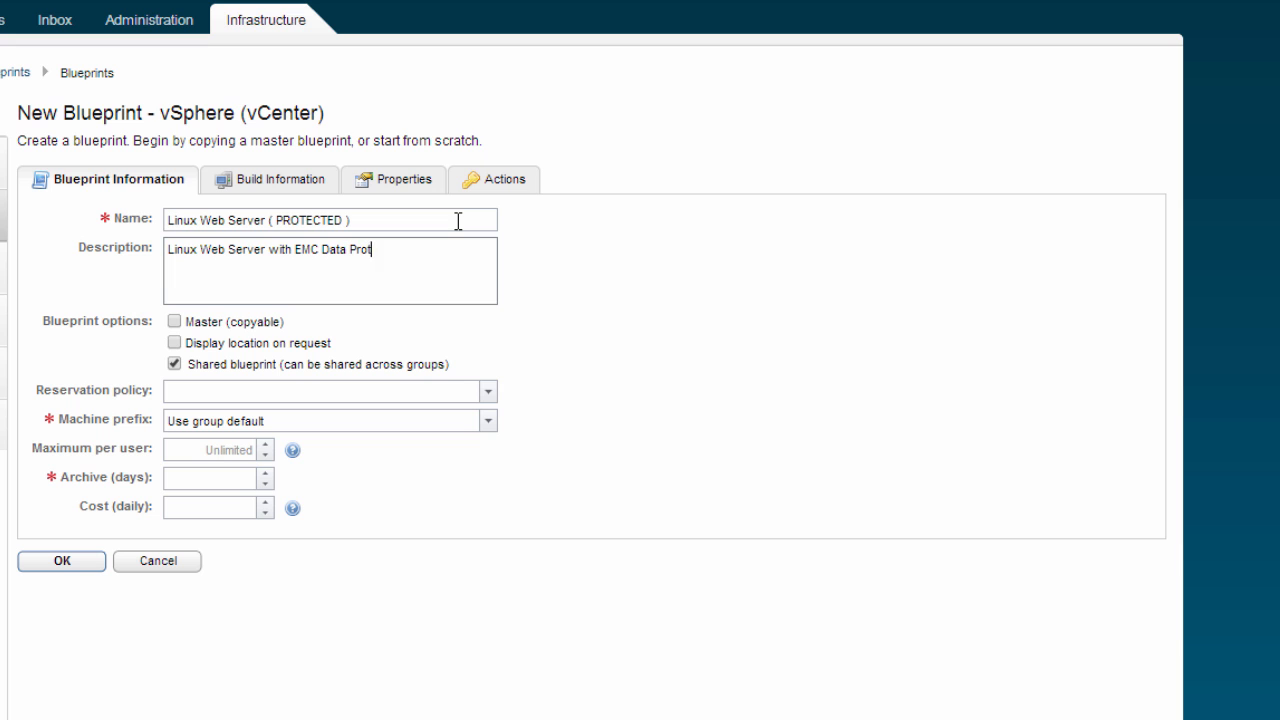
Configure the protected blueprint's build to Clone using CloneWorkflow from the vCenter Linux Web Server template
{"action": "left_click", "coordinate": [270, 179]}
{"action": "left_click", "coordinate": [543, 250]}
{"action": "left_click", "coordinate": [543, 287]}
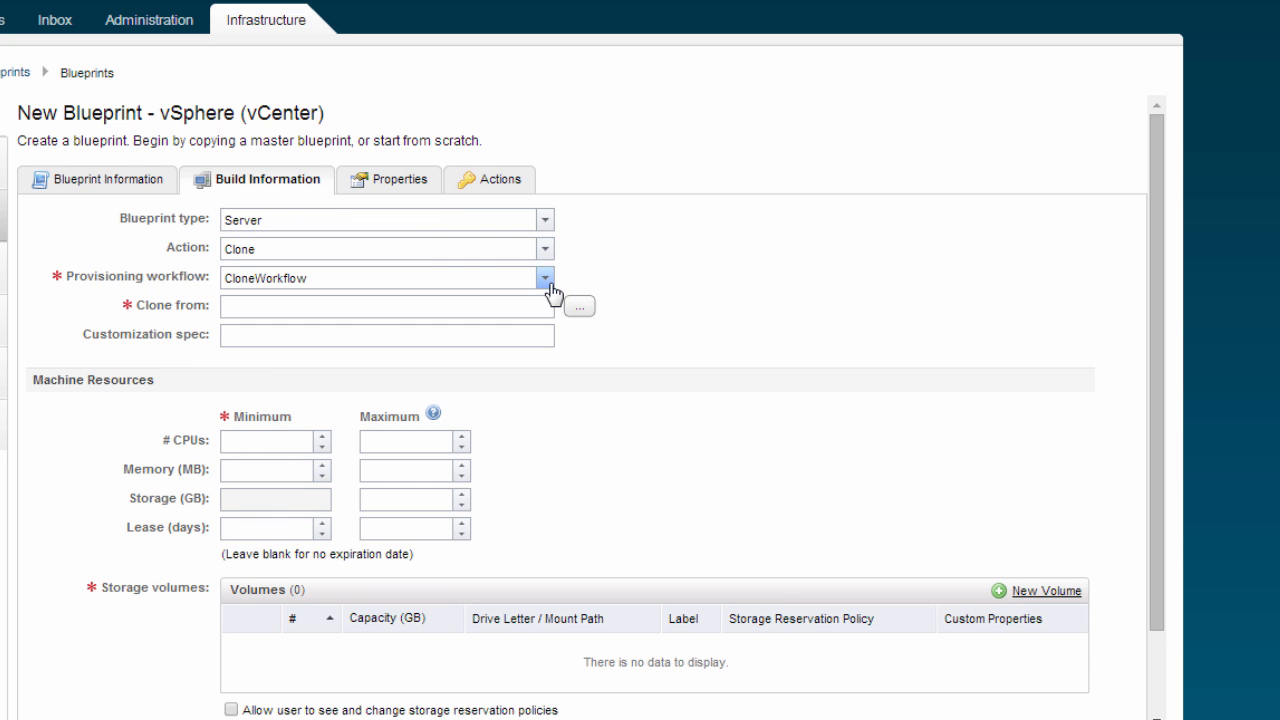
{"action": "left_click", "coordinate": [584, 305]}
{"action": "left_click", "coordinate": [414, 394]}
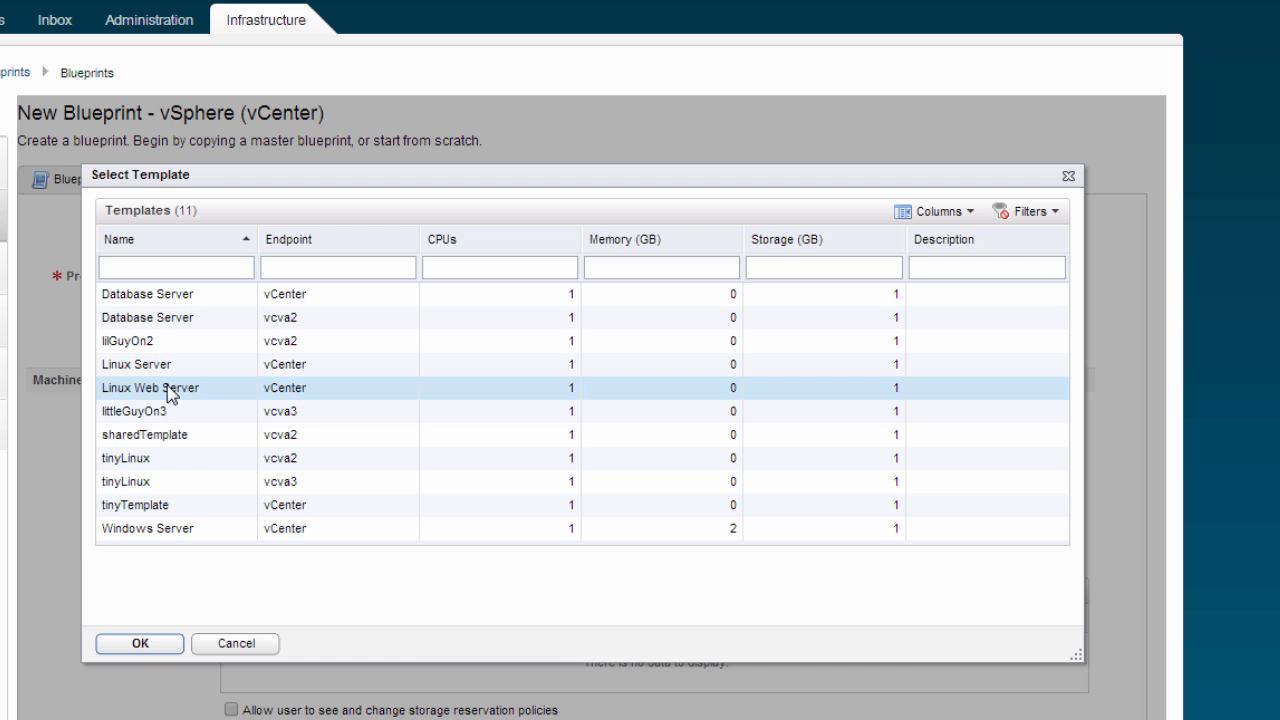
{"action": "left_click", "coordinate": [137, 640]}
Assign the EDP Single Policy build profile to the protected blueprint and save it
{"action": "left_click", "coordinate": [381, 116]}
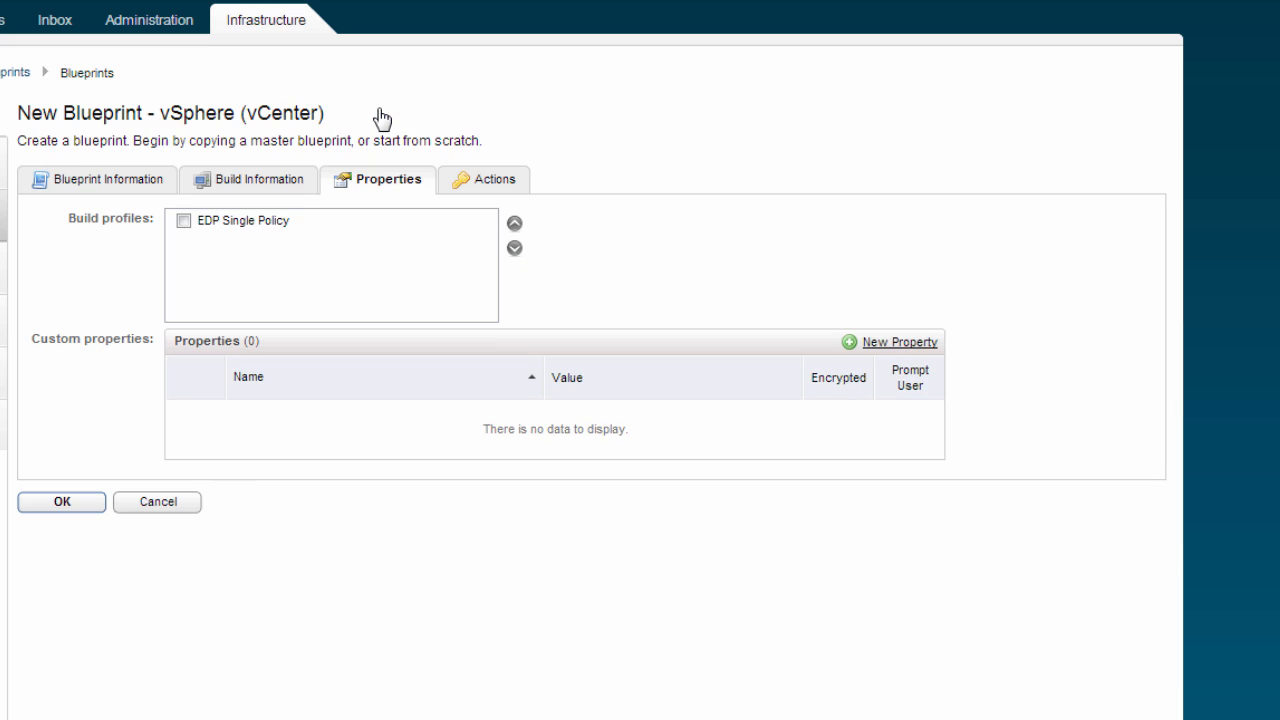
{"action": "left_click", "coordinate": [186, 222]}
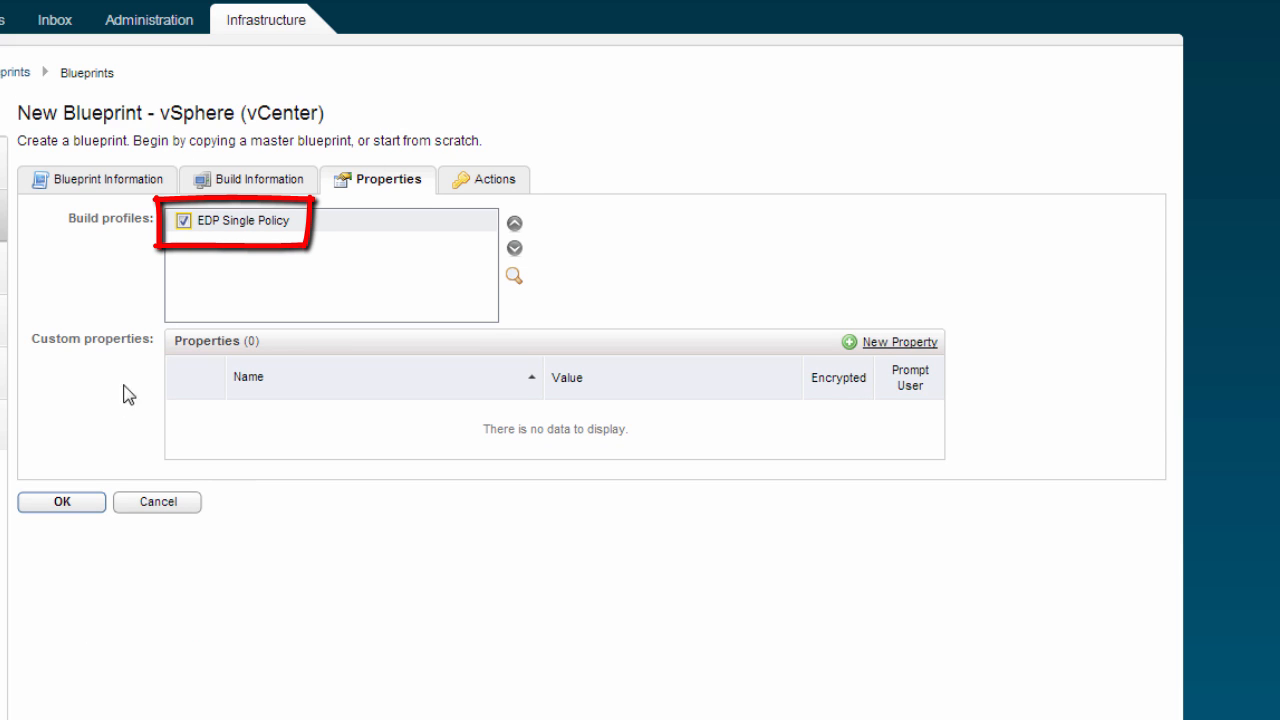
{"action": "left_click", "coordinate": [76, 507]}
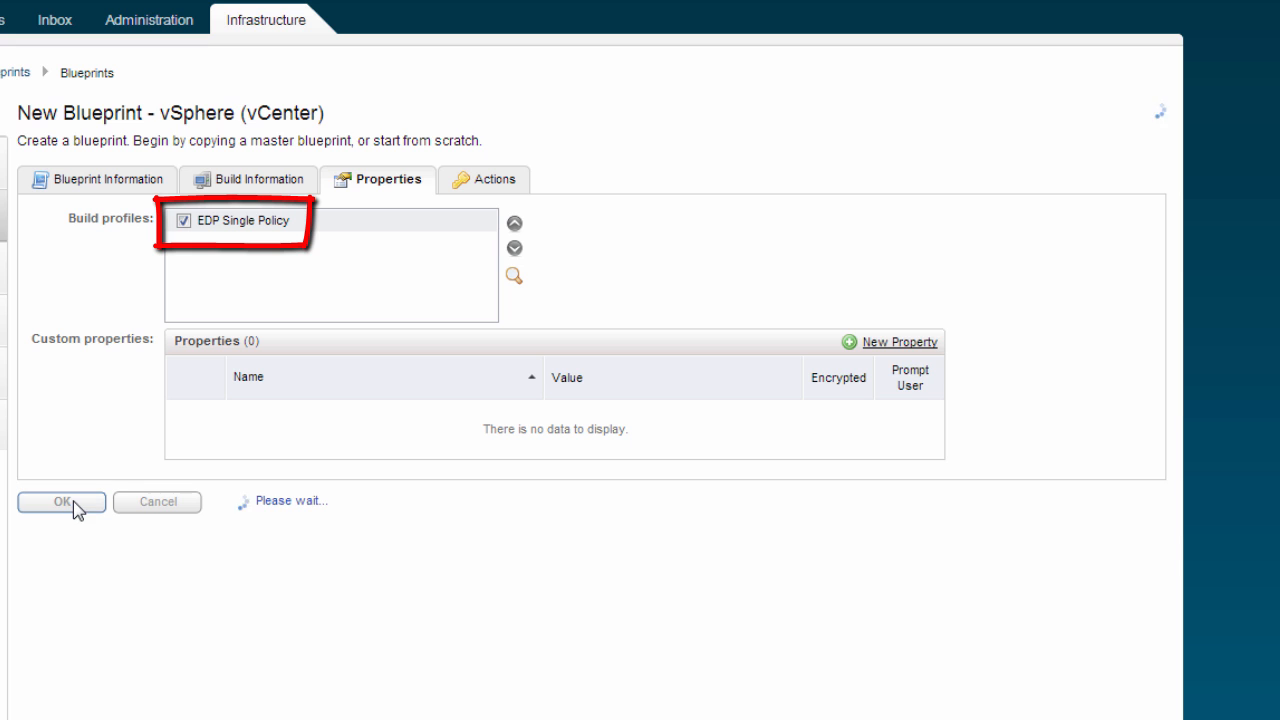
Publish the Linux Web Server ( PROTECTED ) blueprint and confirm the publication
{"action": "mouse_move", "coordinate": [255, 440]}
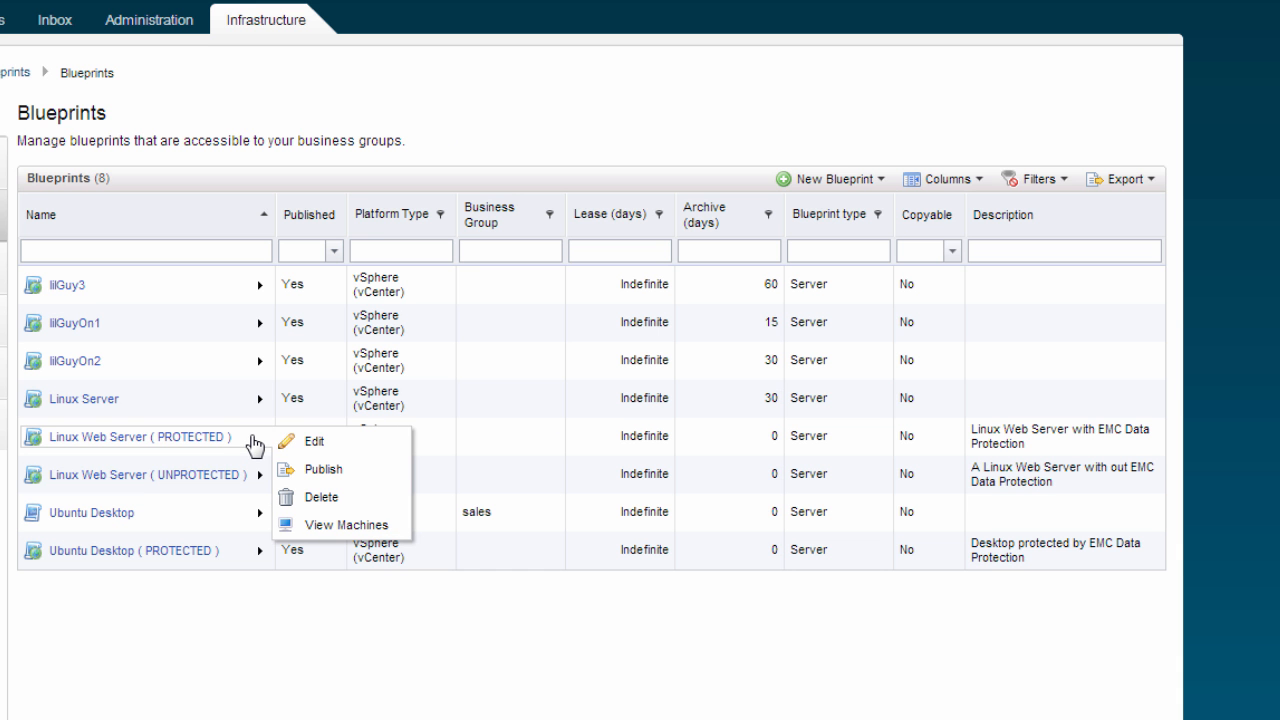
{"action": "left_click", "coordinate": [313, 470]}
{"action": "left_click", "coordinate": [64, 223]}
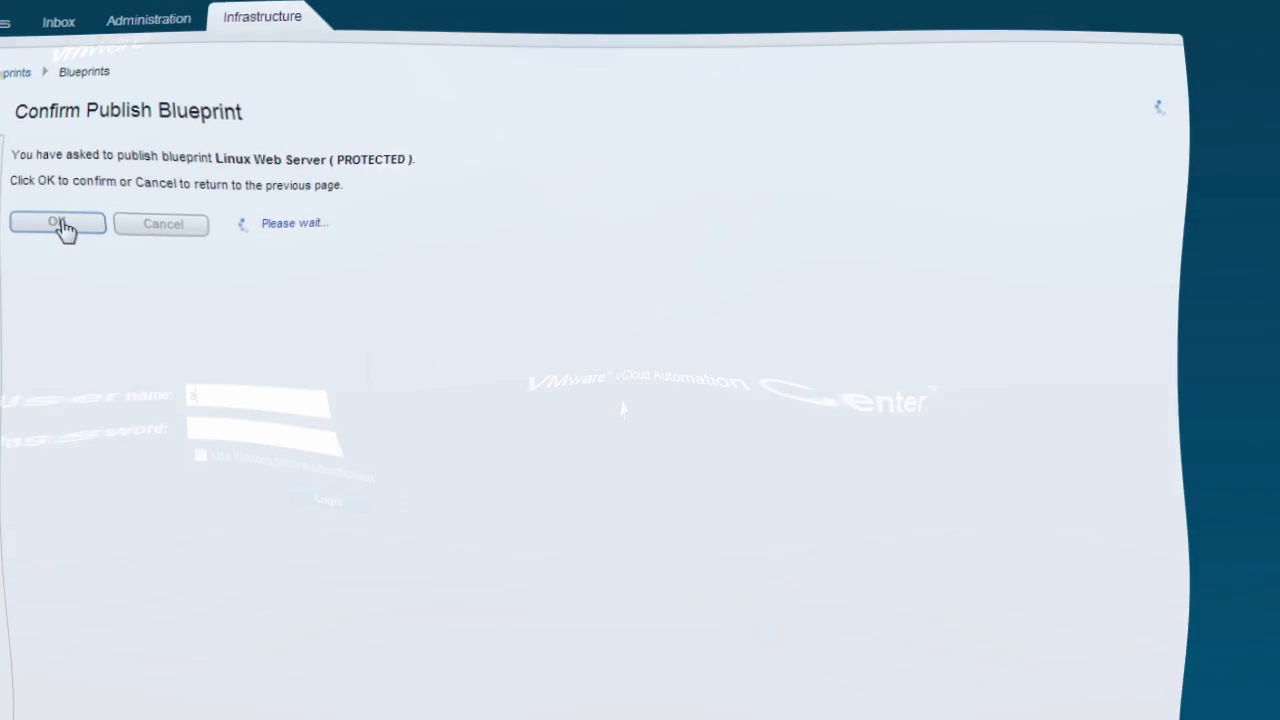
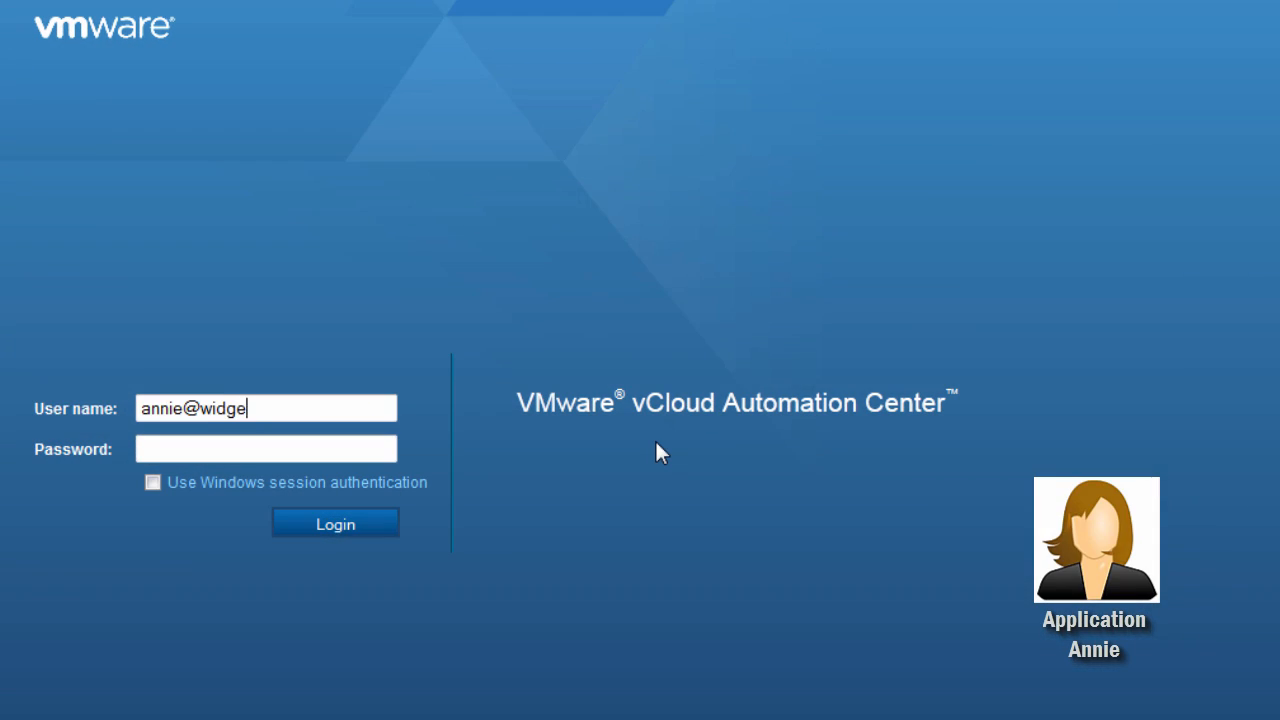
Log in as the application user with the user's e-mail as user name and the account password
{"action": "key", "text": "Tab"}
{"action": "type", "text": "••••••"}
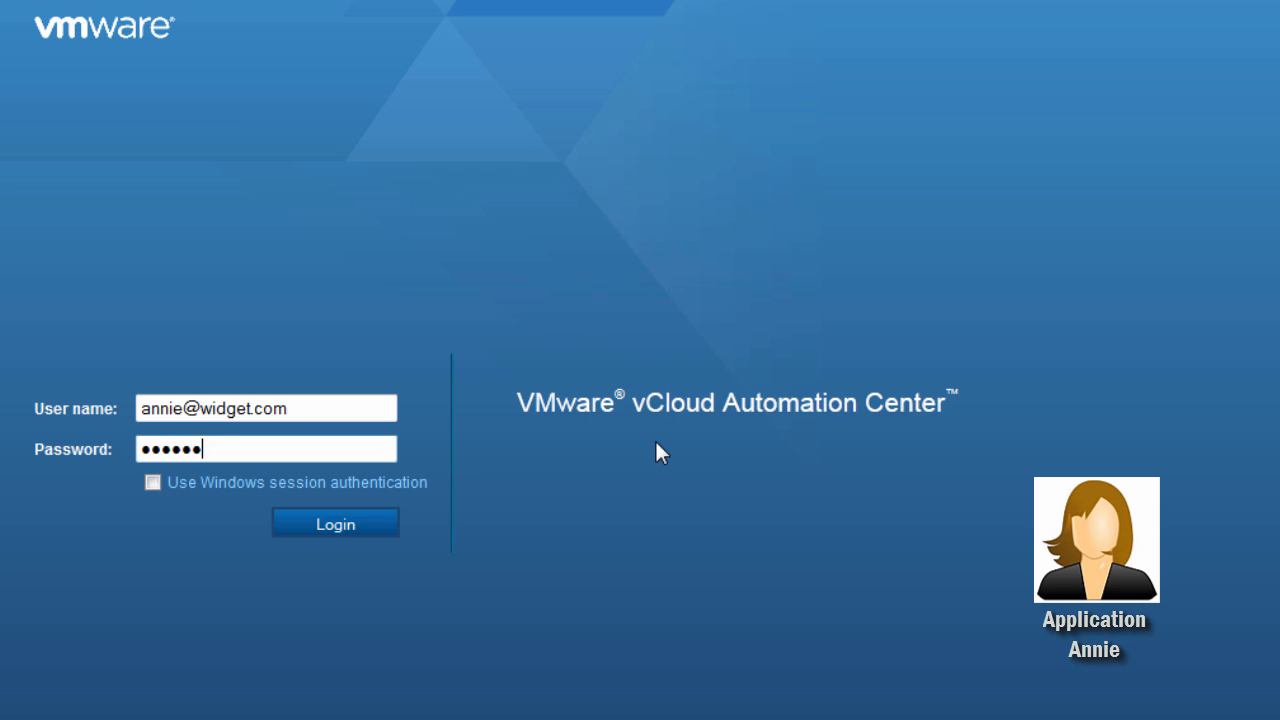
{"action": "type", "text": "••"}
{"action": "key", "text": "Return"}
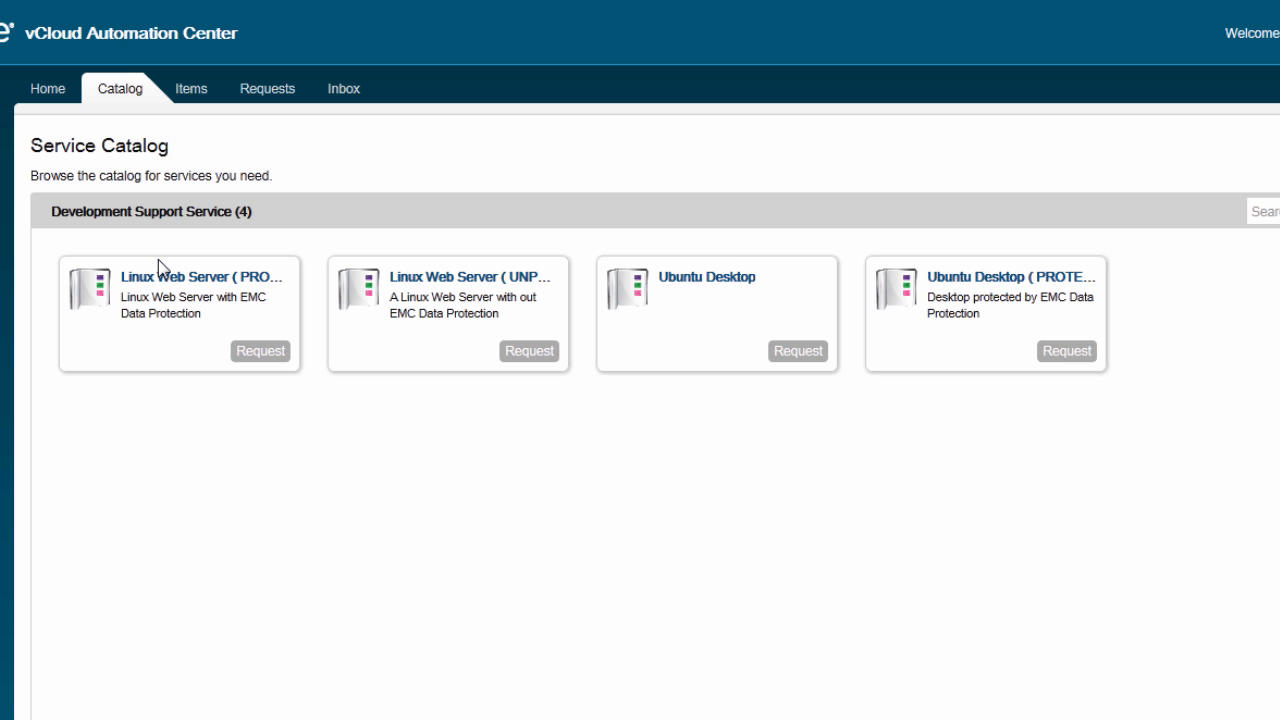
Request a Linux Web Server ( PROTECTED ) machine with the EMC Data Protection SLA set to gold protection and submit it
{"action": "left_click", "coordinate": [172, 280]}
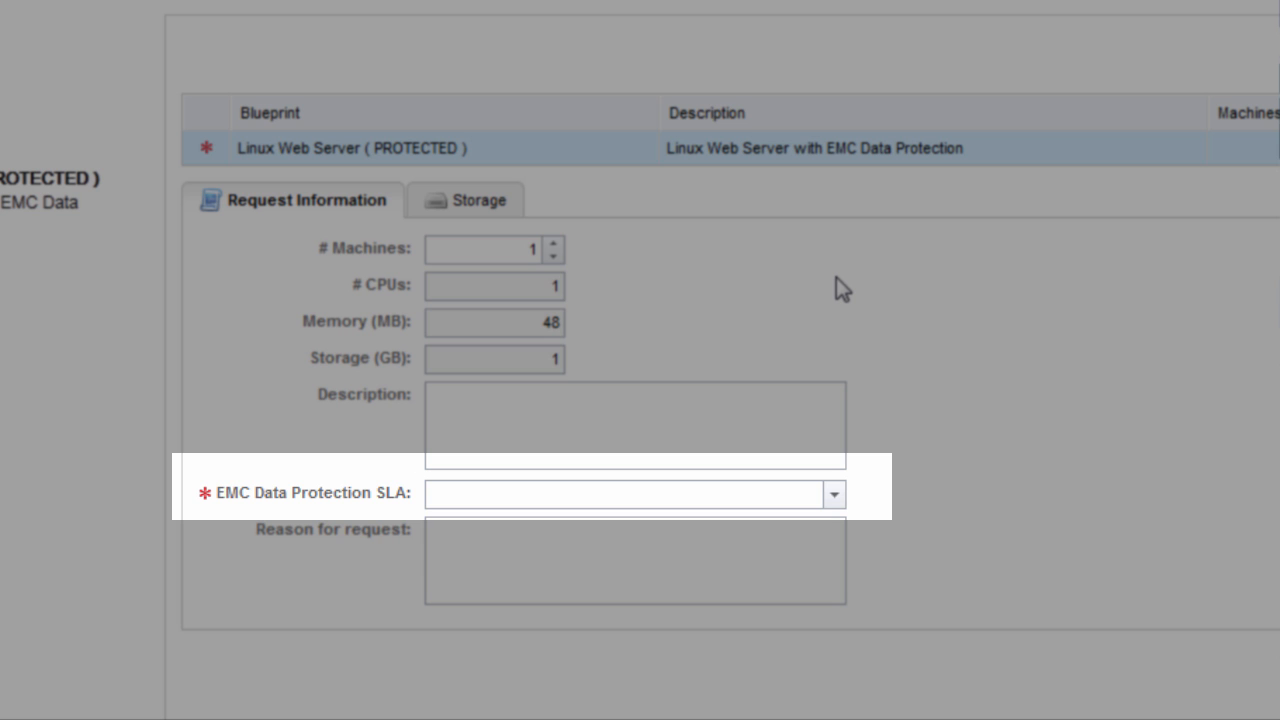
{"action": "left_click", "coordinate": [834, 494]}
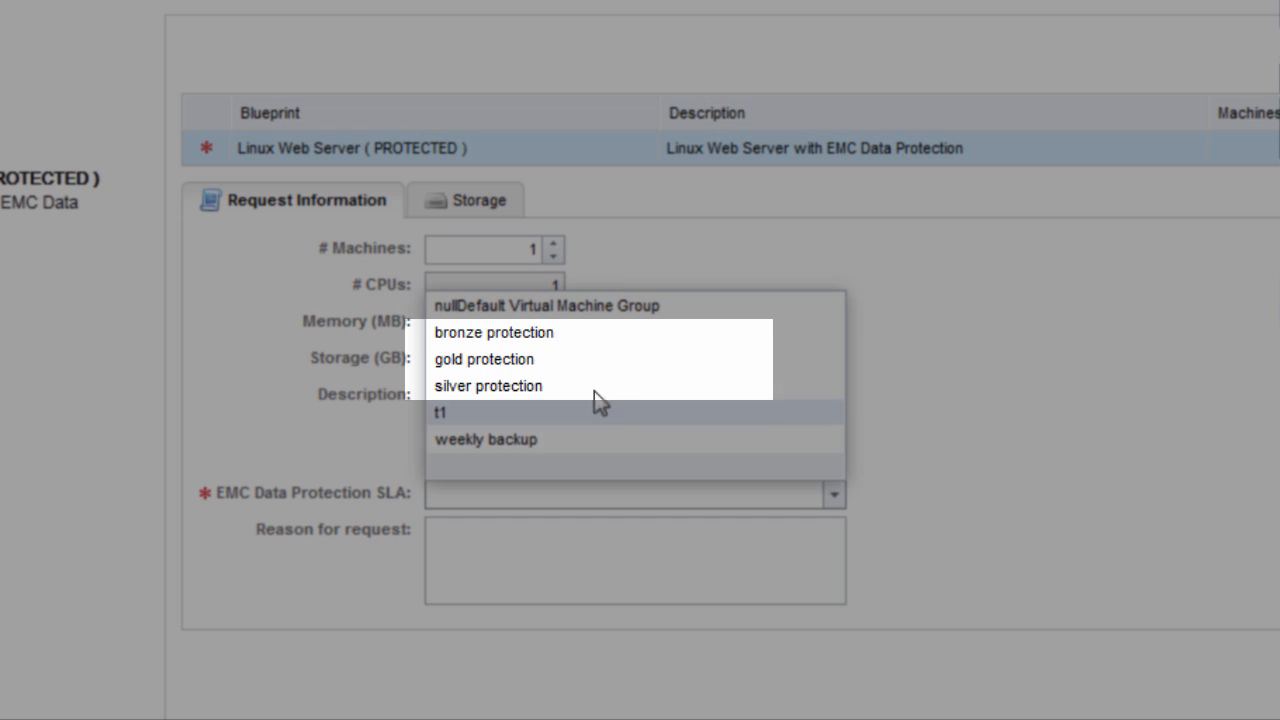
{"action": "left_click", "coordinate": [500, 359]}
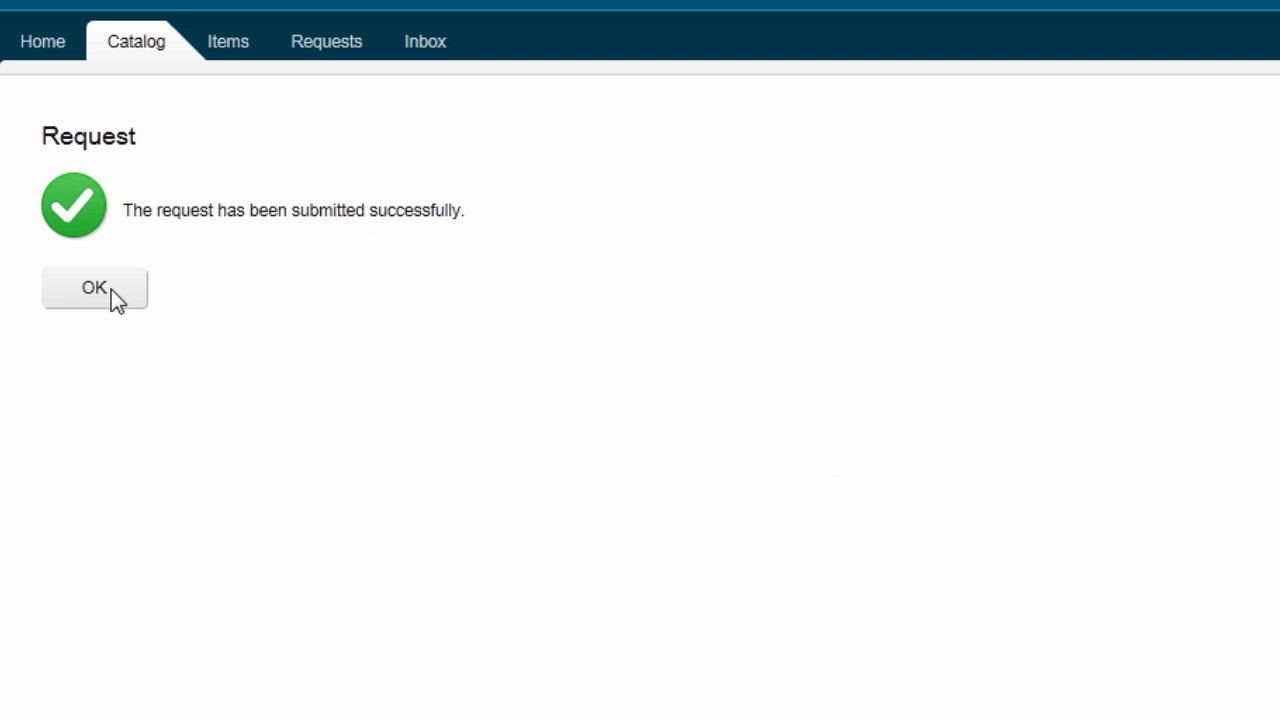
{"action": "left_click", "coordinate": [111, 289]}
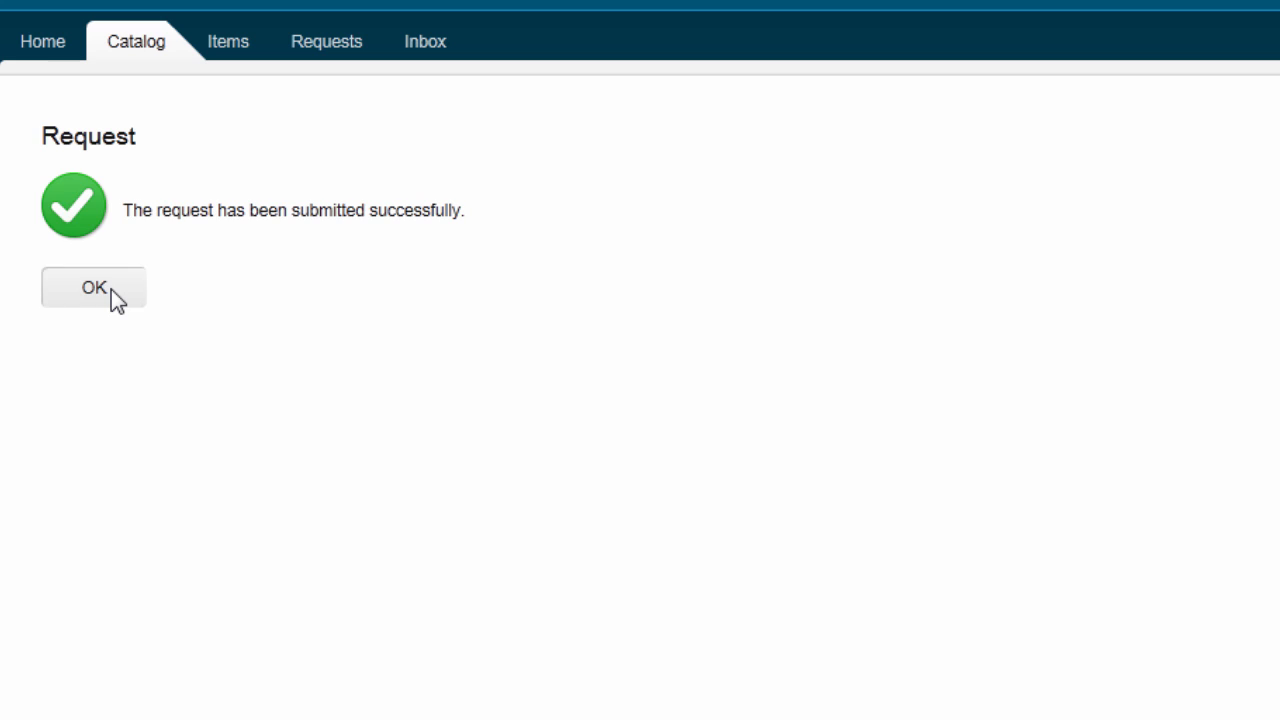
Check the status of the submitted request, and open the details of the provisioned machine Edp0019
{"action": "left_click", "coordinate": [333, 64]}
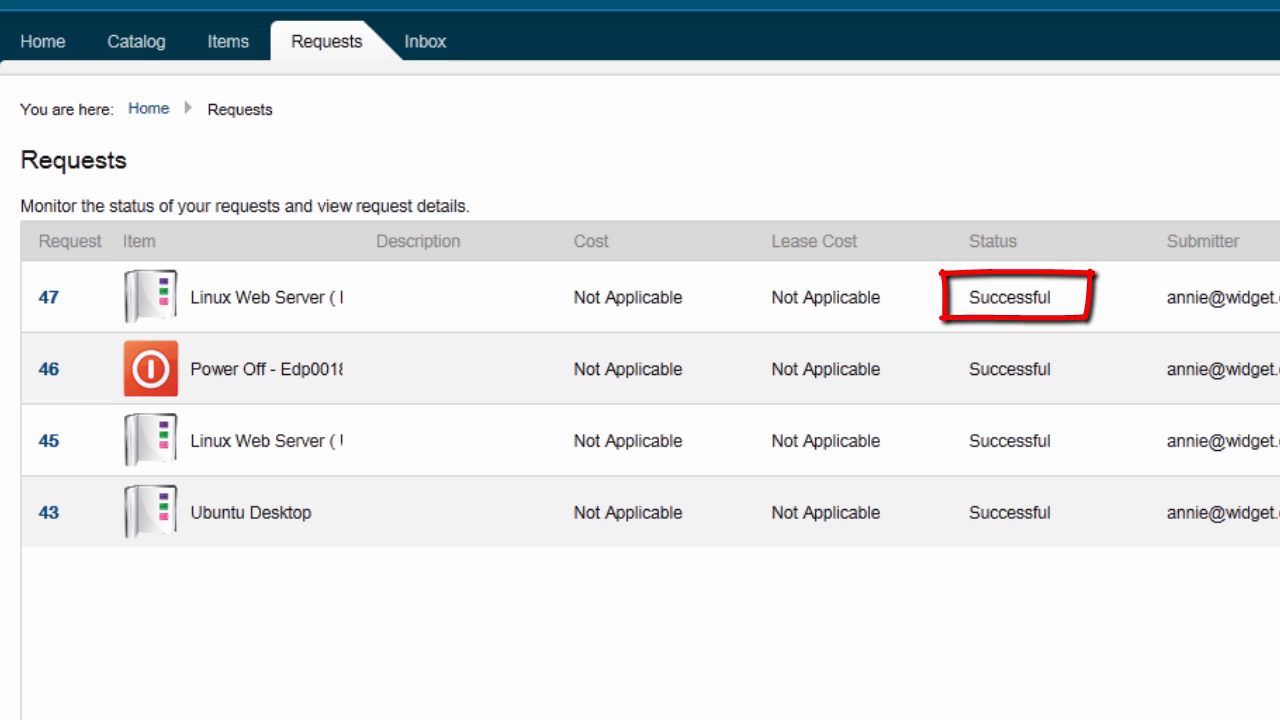
{"action": "left_click", "coordinate": [227, 47]}
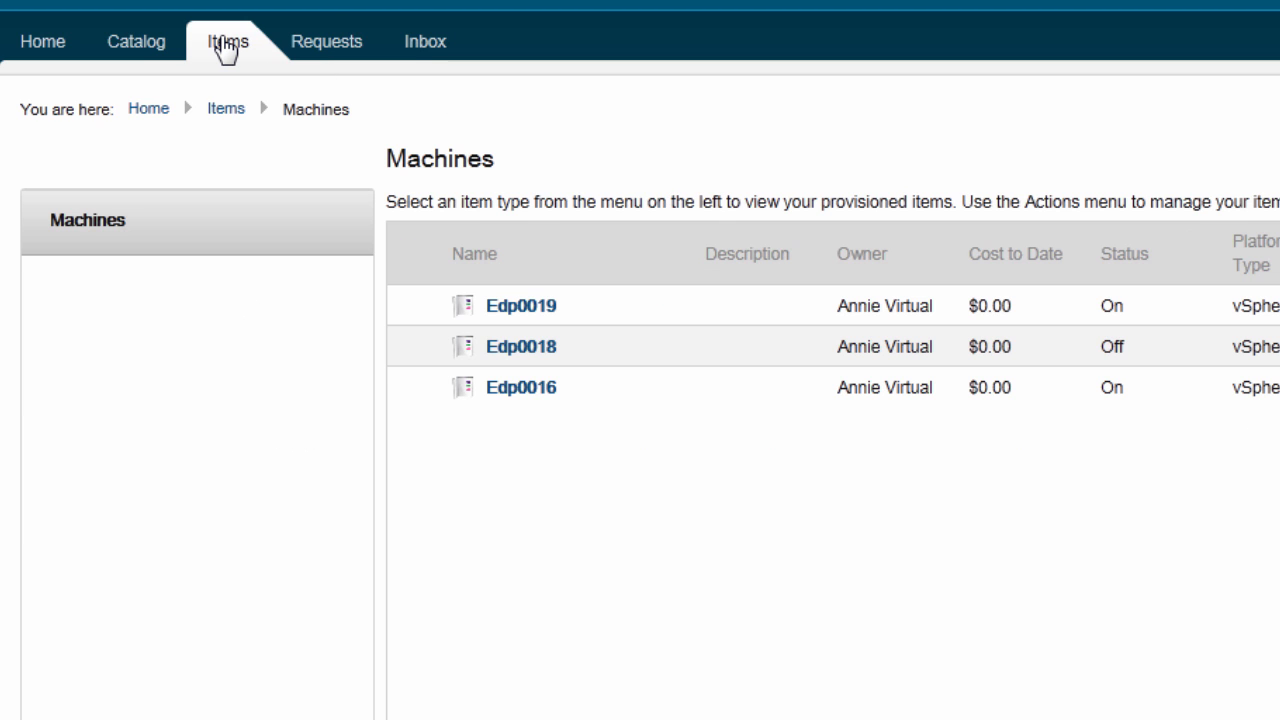
{"action": "left_click", "coordinate": [528, 306]}
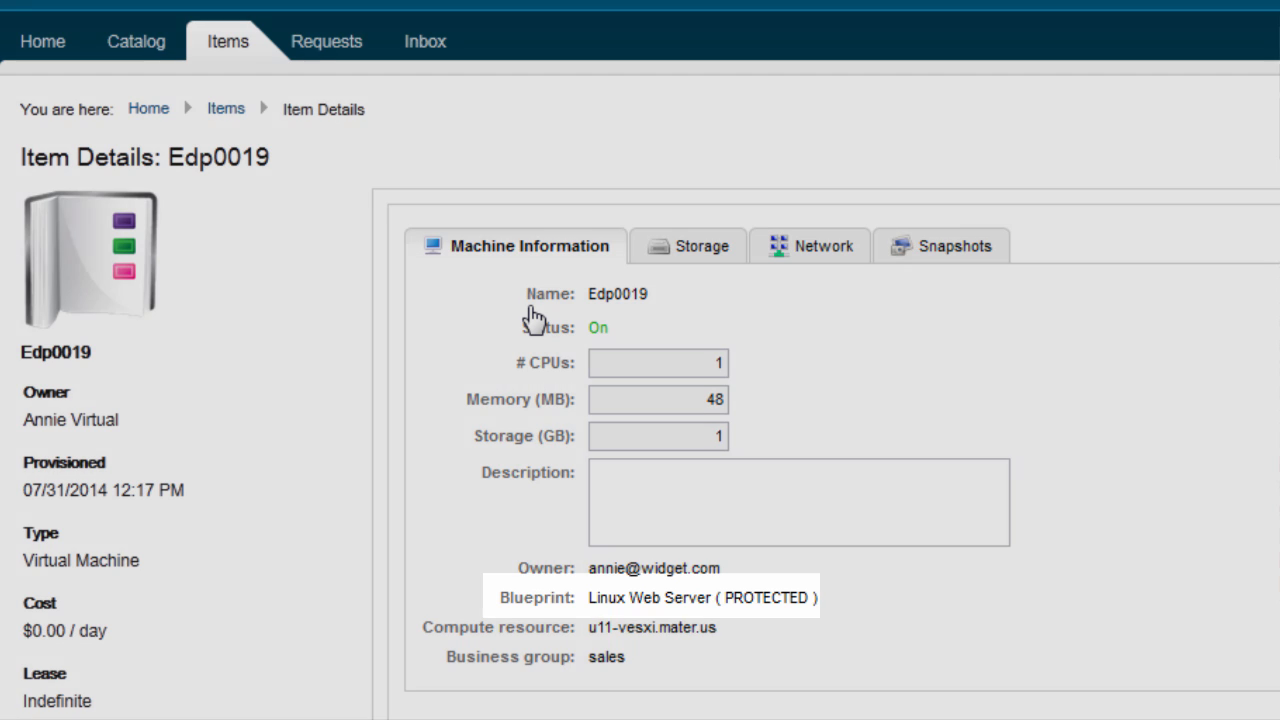